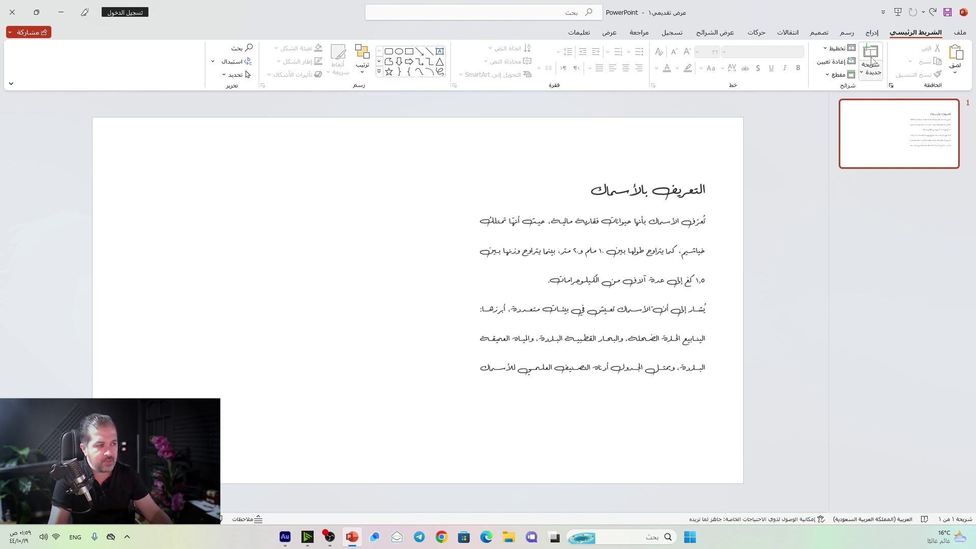
Draw a blue rectangle over the slide's left half.
click(869, 34)
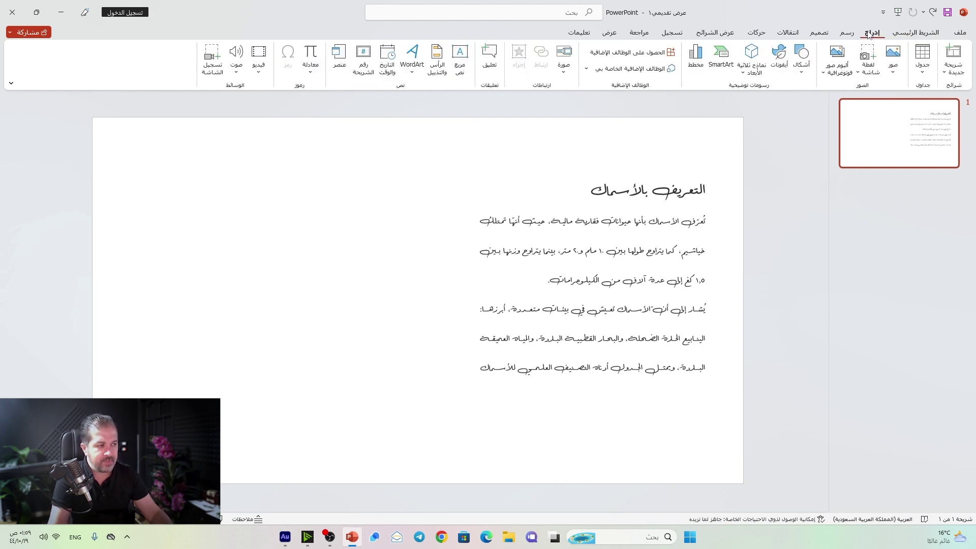
click(802, 74)
click(776, 97)
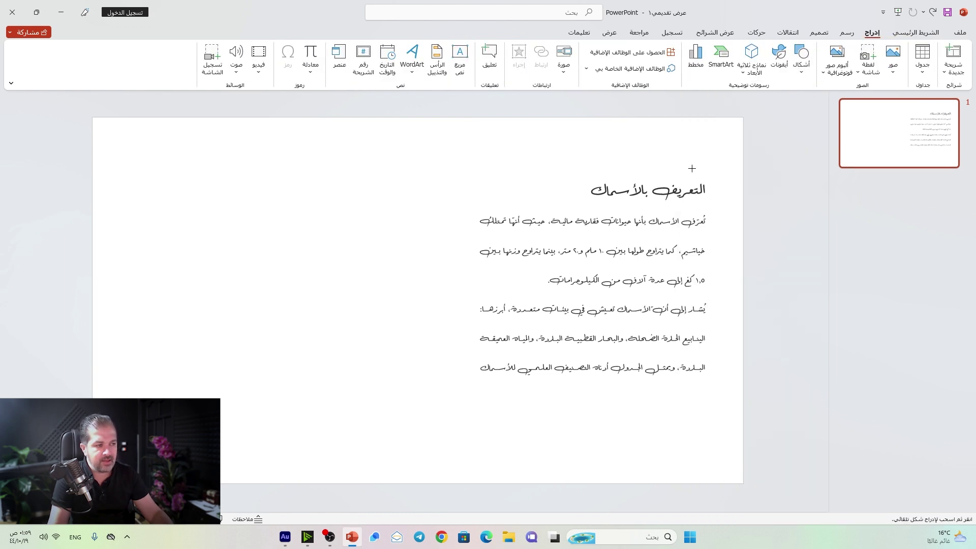
drag(104, 176, 449, 433)
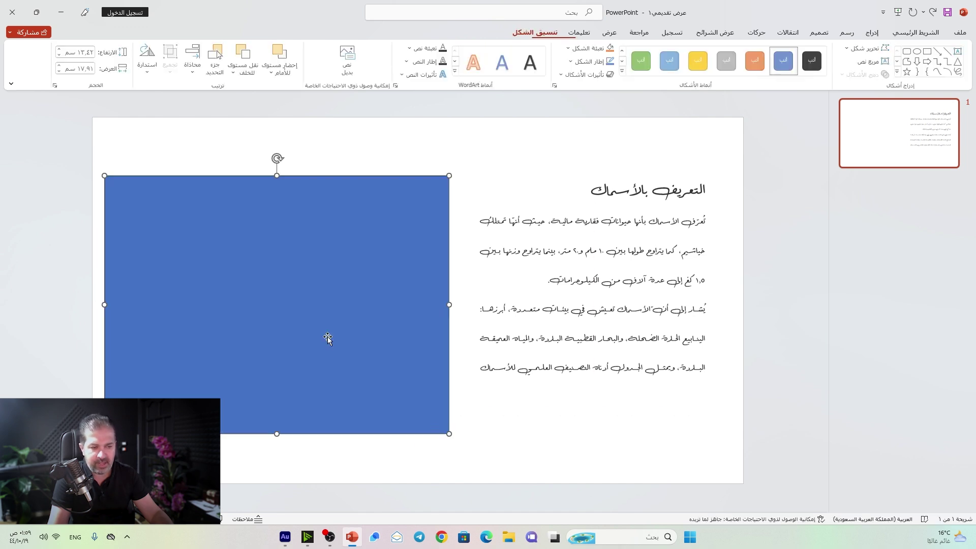
Draw a circle on the rectangle, fill it light peach, and select both shapes.
click(873, 34)
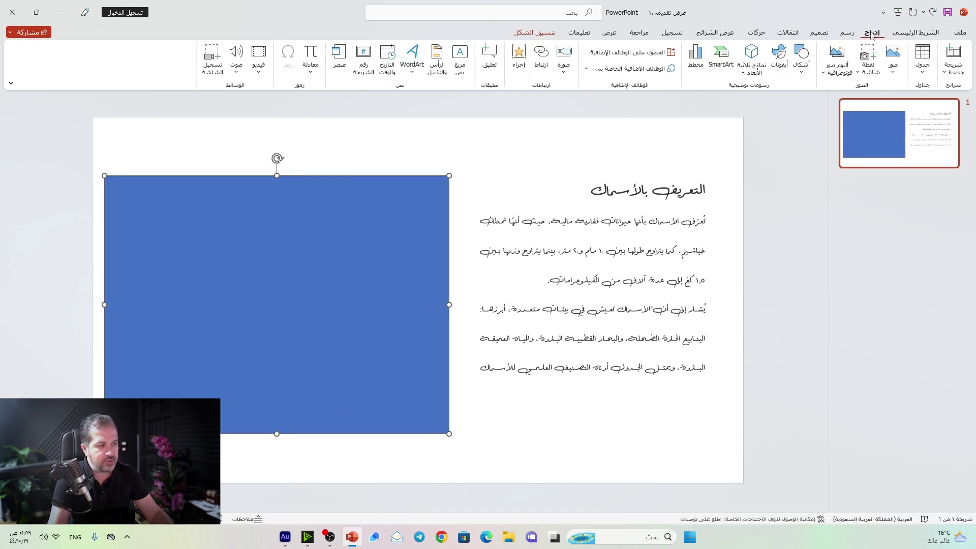
click(801, 77)
click(771, 103)
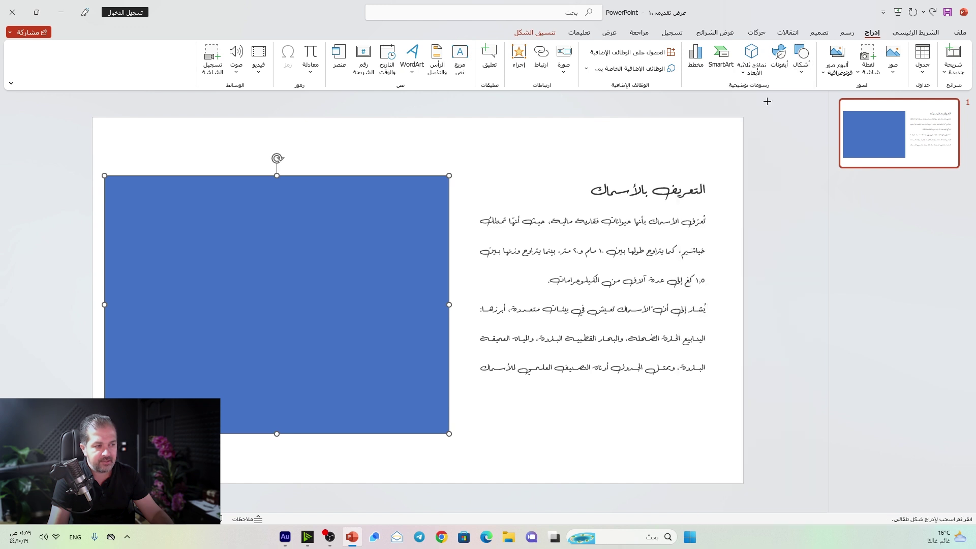
drag(166, 248, 333, 416)
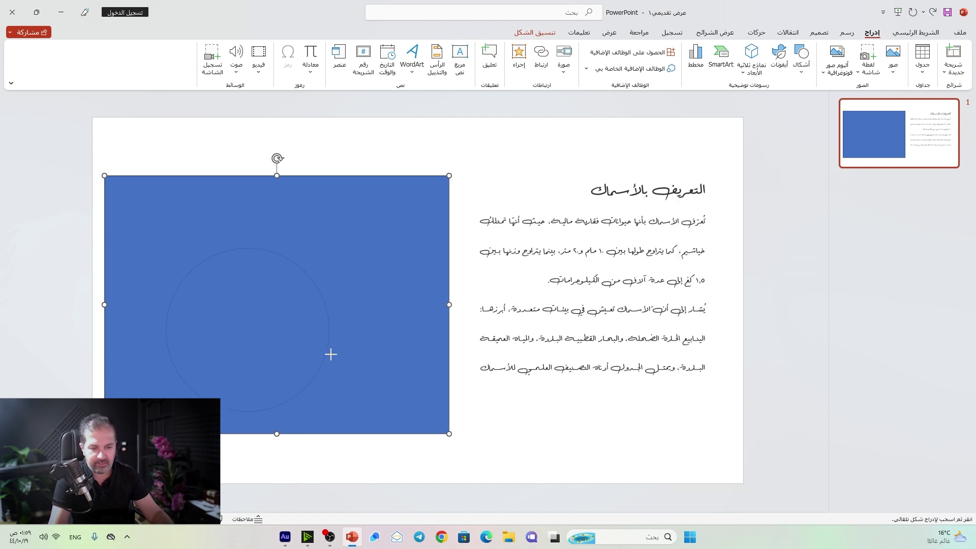
click(589, 48)
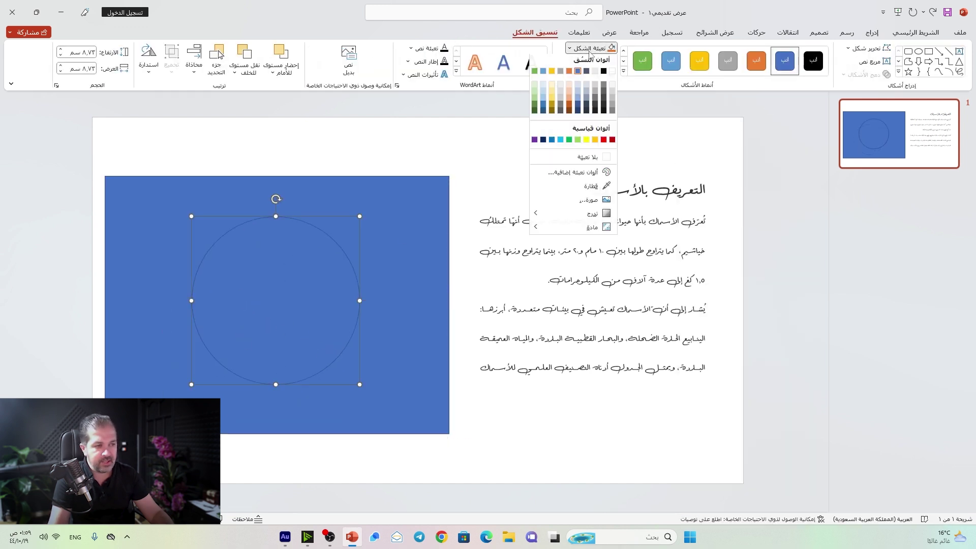
click(570, 88)
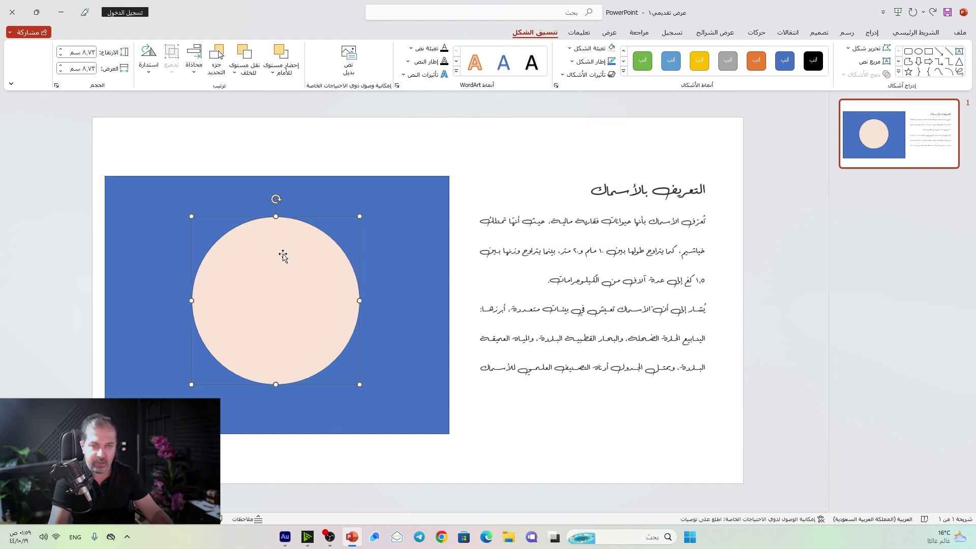
click(138, 209)
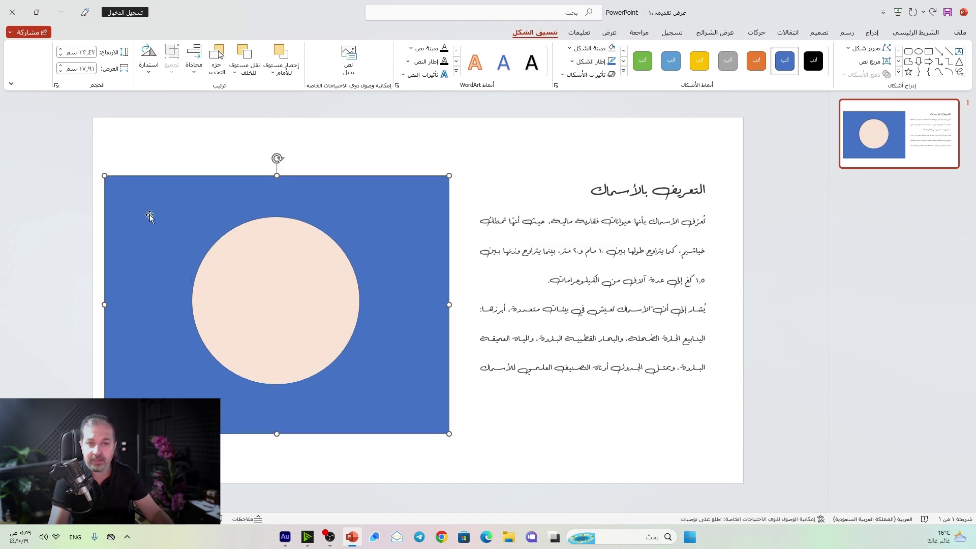
shift+click(243, 252)
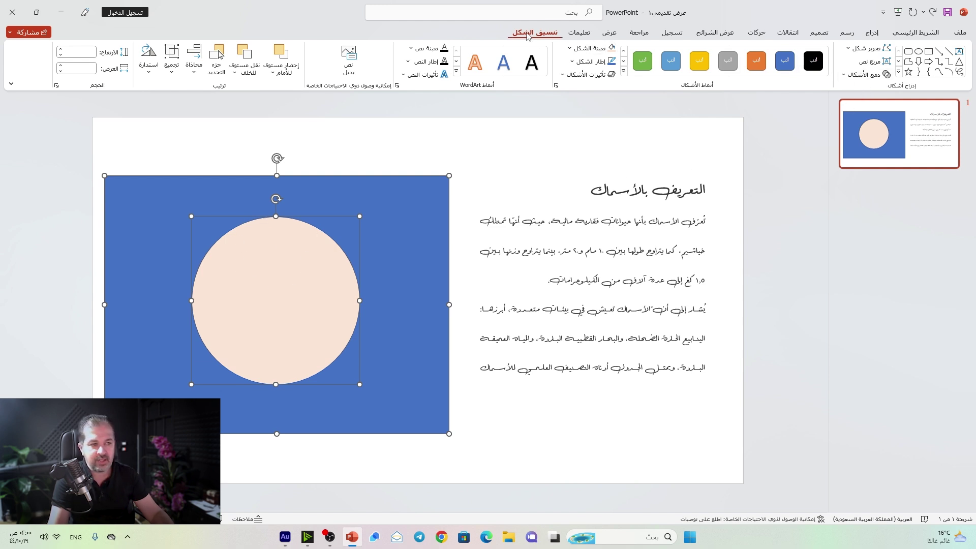
Subtract the circle from the rectangle, move the cut-out shape aside, then delete it.
click(848, 74)
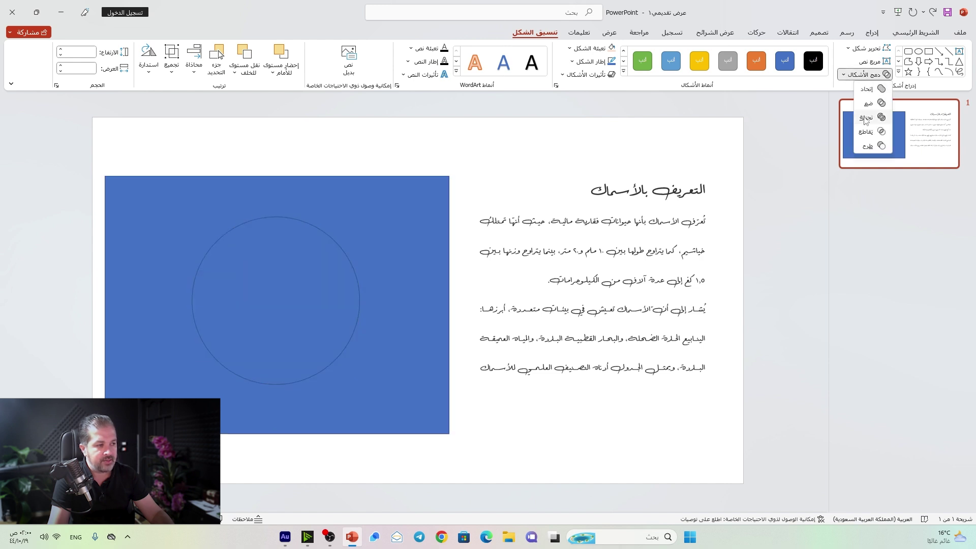
click(868, 146)
mouse_move(421, 202)
mouse_down()
mouse_move(217, 170)
mouse_move(661, 168)
mouse_move(521, 186)
mouse_move(657, 177)
mouse_move(715, 159)
mouse_move(673, 195)
mouse_move(579, 203)
mouse_move(464, 185)
mouse_move(697, 178)
mouse_up()
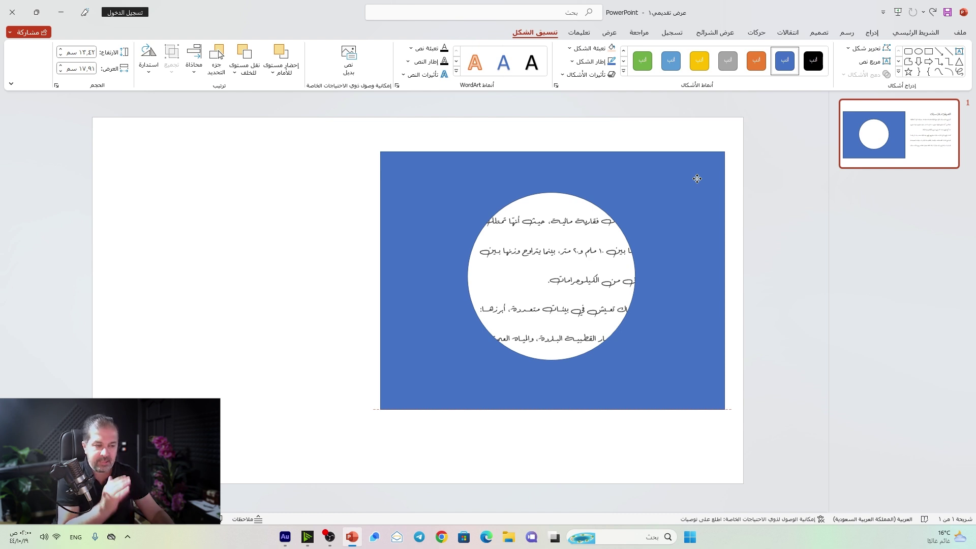
drag(697, 178, 713, 182)
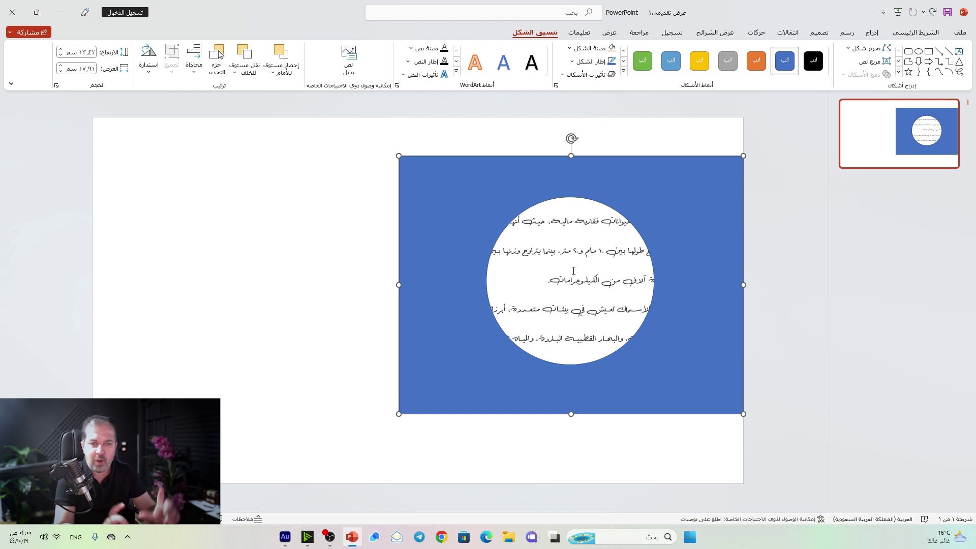
key(Delete)
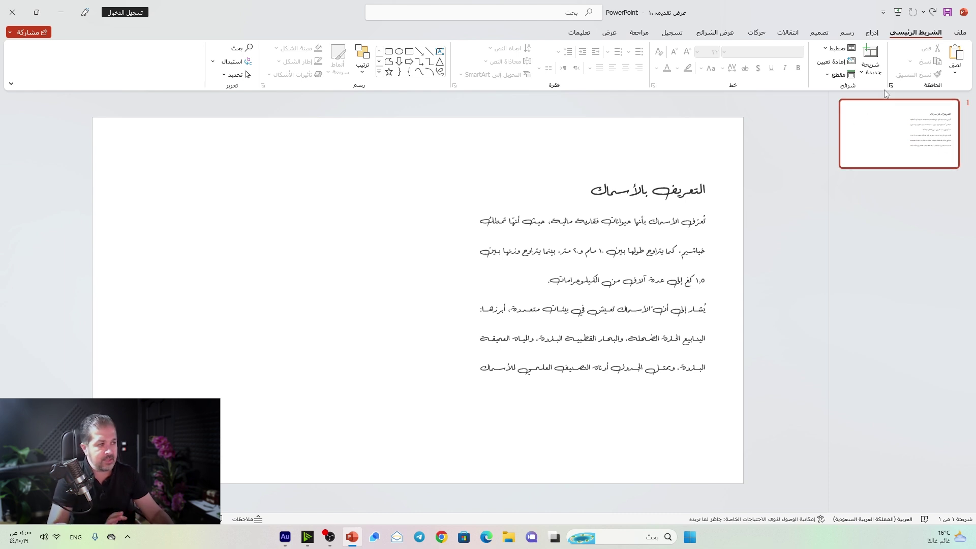
Draw a blue rectangle covering the whole slide.
click(873, 32)
click(799, 74)
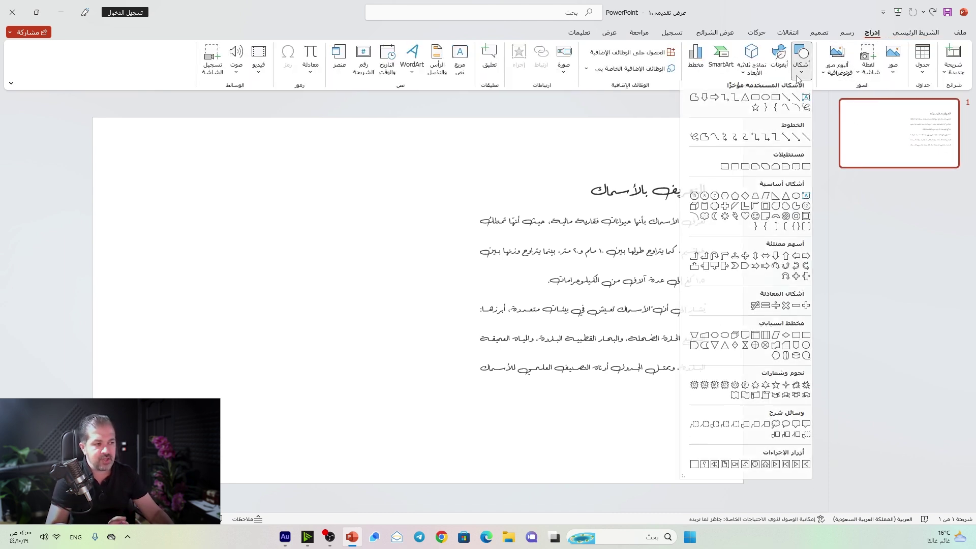
click(776, 97)
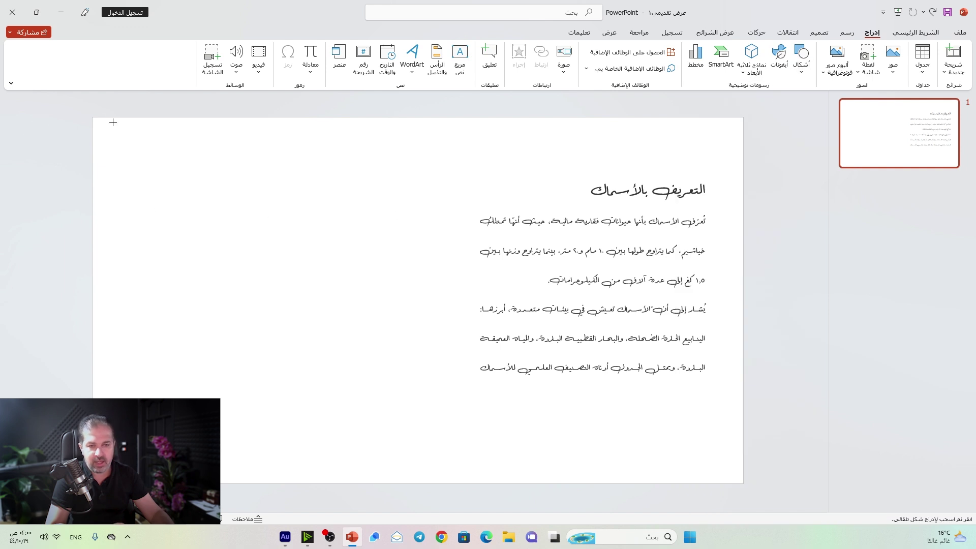
drag(95, 118, 743, 485)
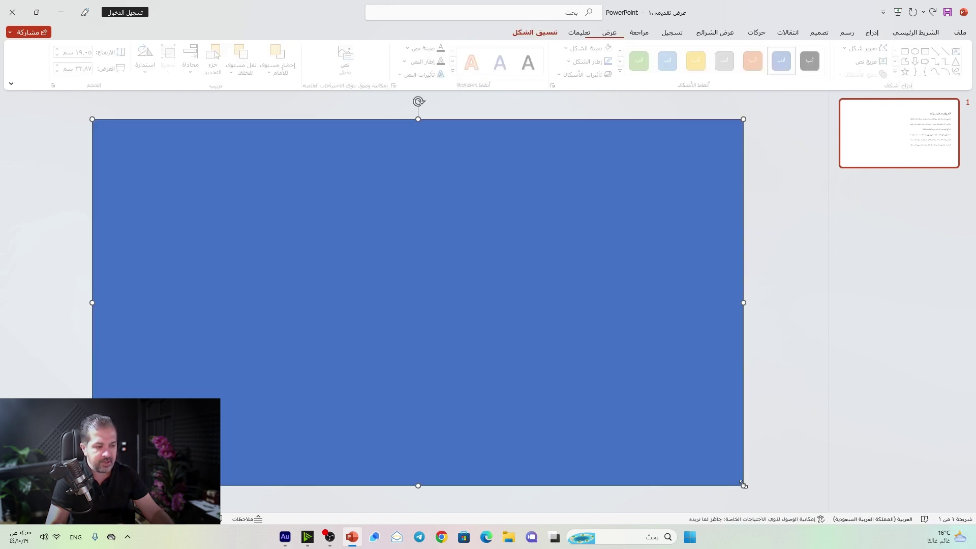
Draw a light peach circle on the slide's left side and open the rectangle's formatting.
click(872, 32)
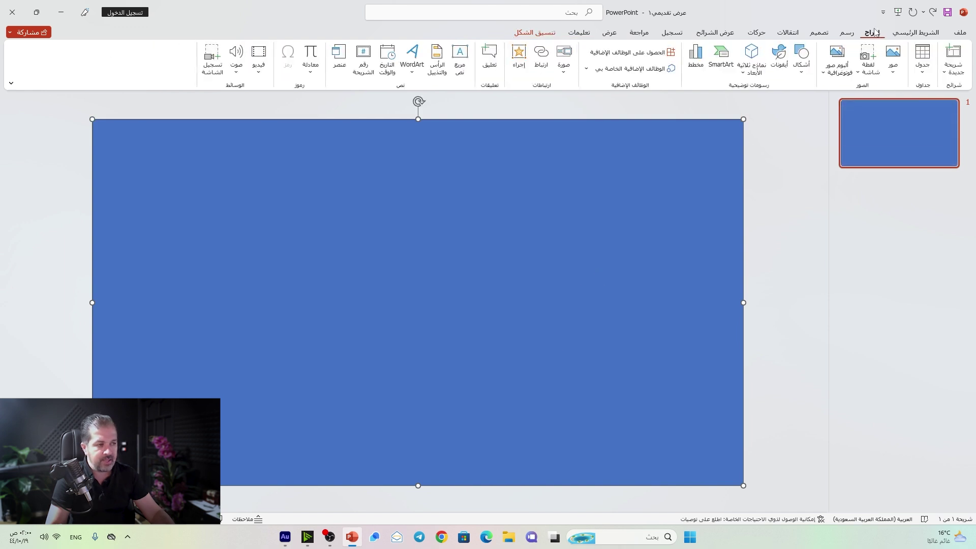
click(802, 59)
click(765, 100)
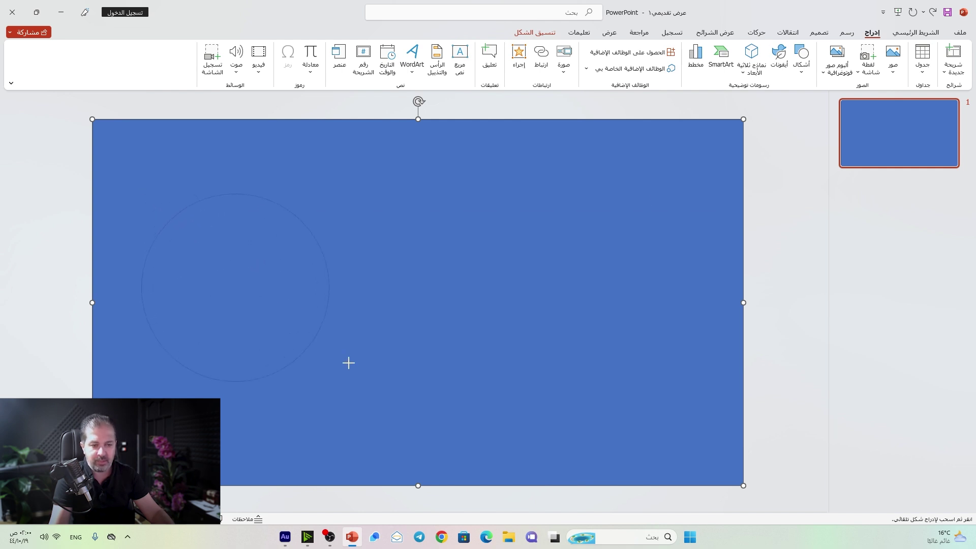
drag(383, 382, 383, 383)
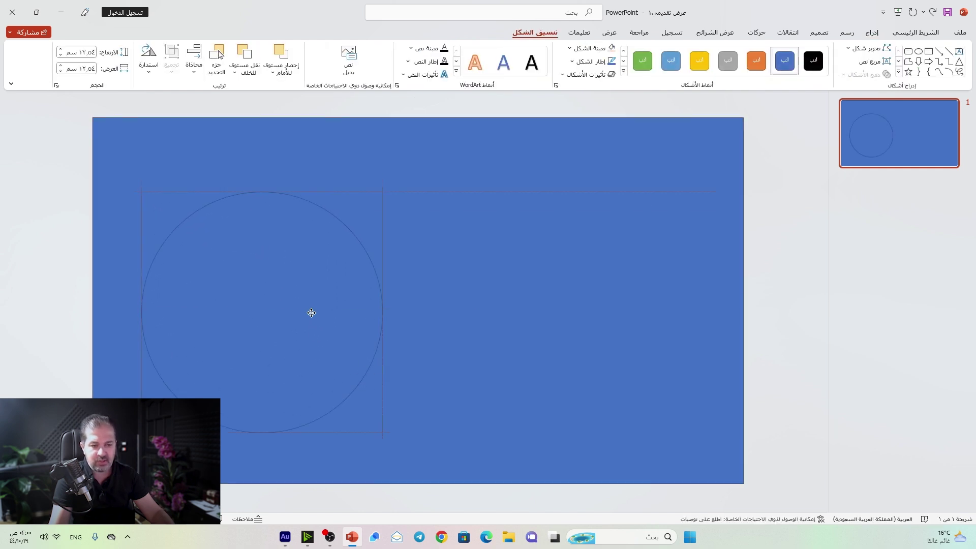
drag(312, 318, 315, 309)
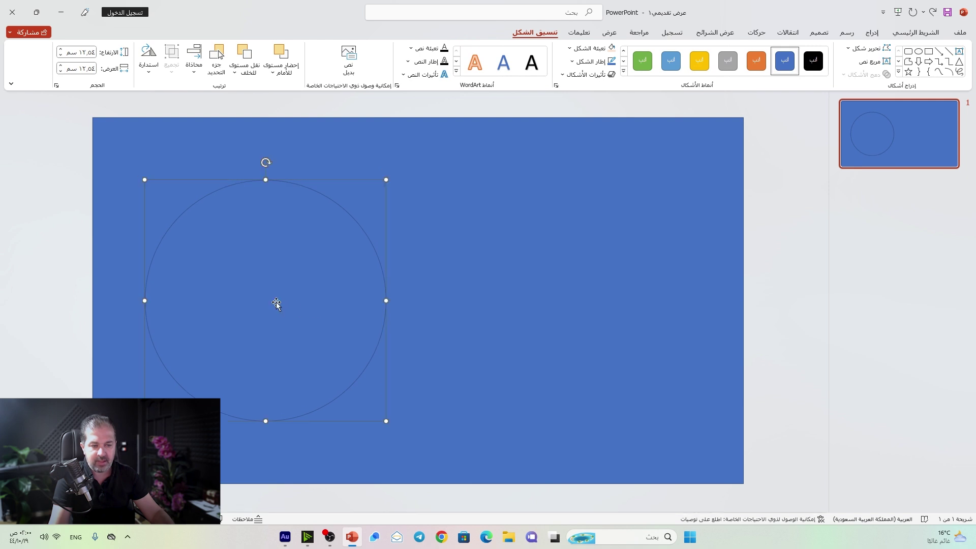
click(610, 48)
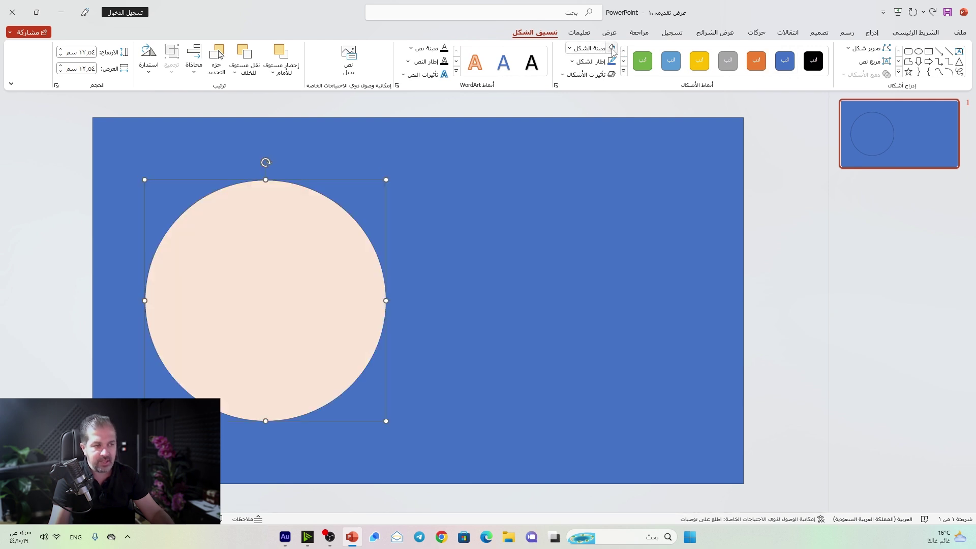
double_click(155, 137)
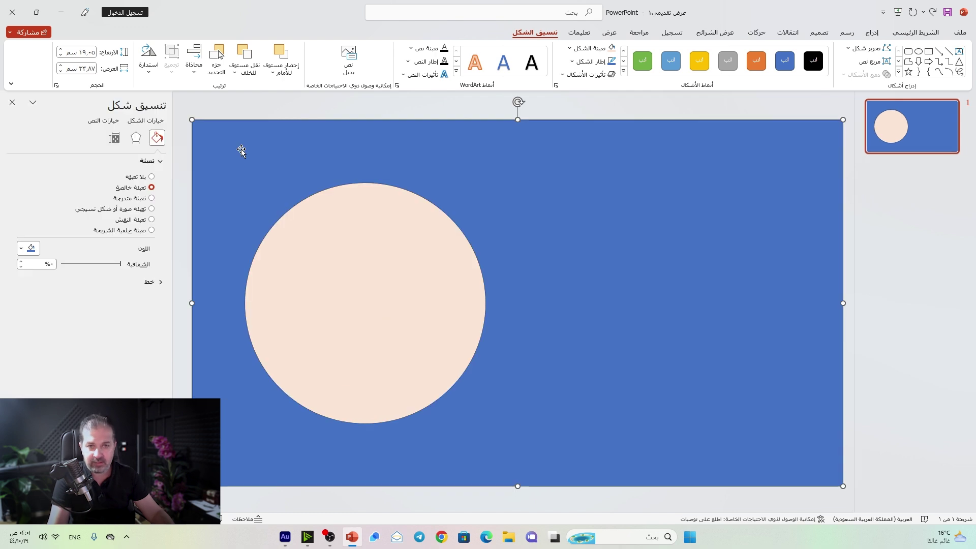
Merge the circle into the full-slide rectangle to cut a circular hole, then reselect the rectangle.
shift+click(362, 249)
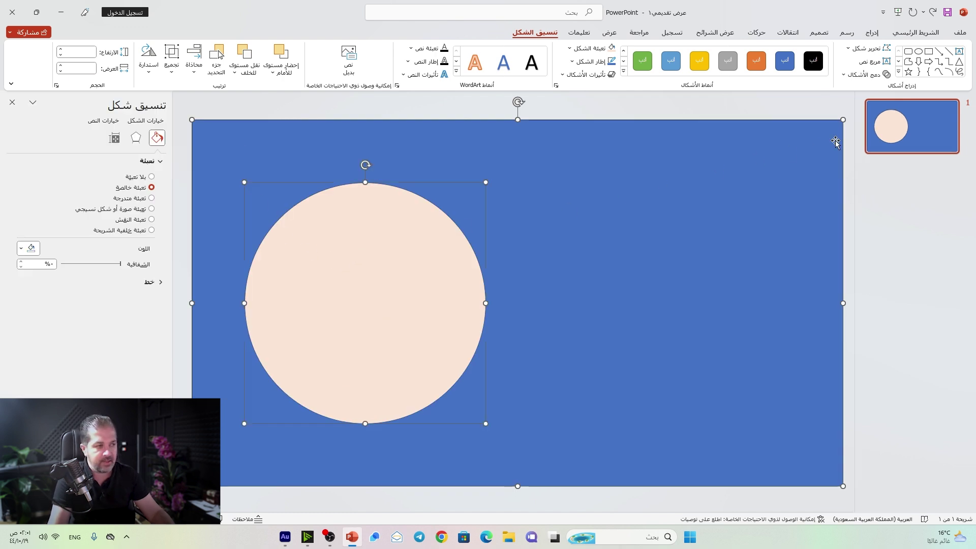
click(864, 74)
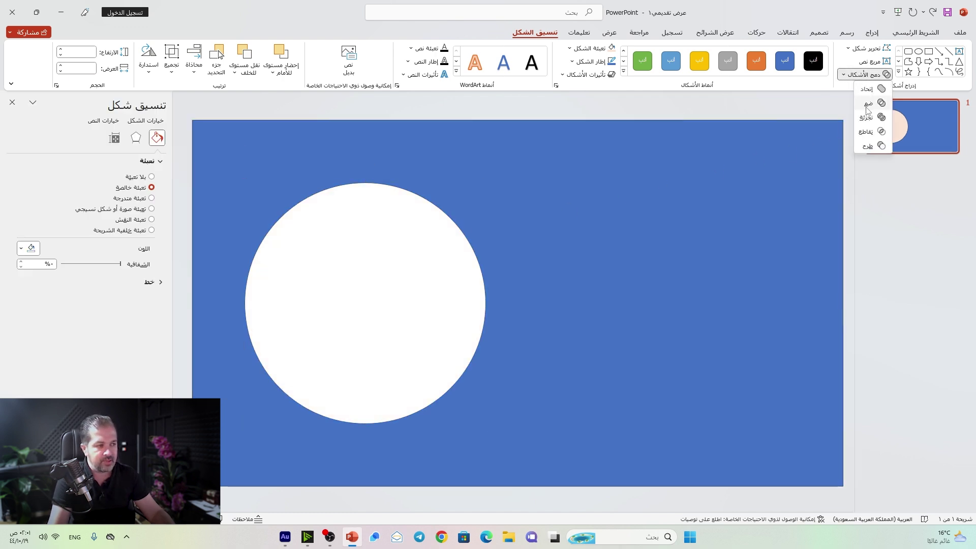
click(867, 106)
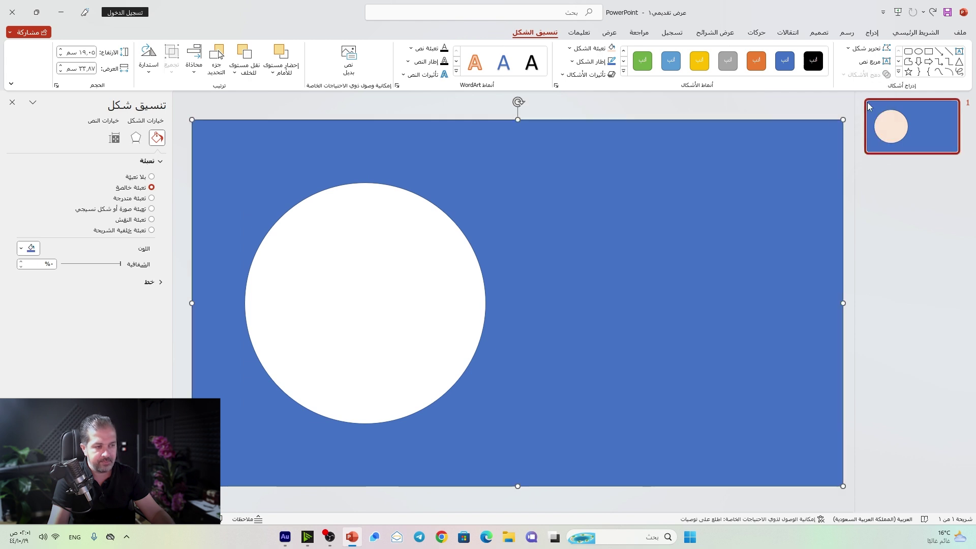
click(408, 108)
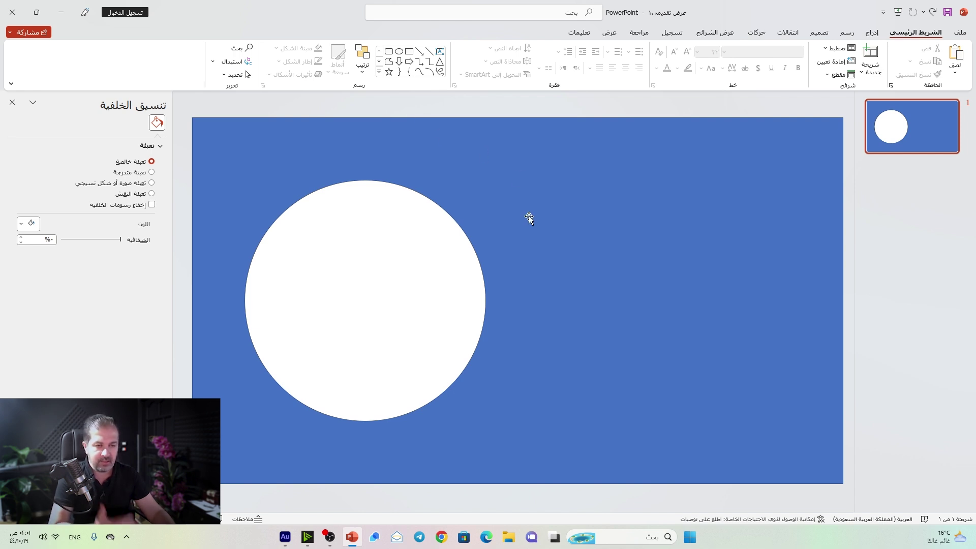
click(478, 168)
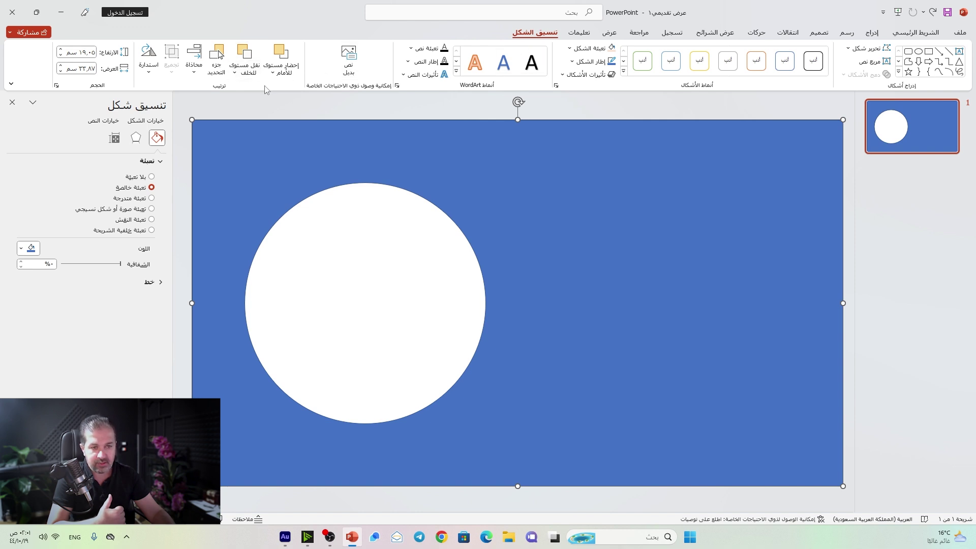
Send the holed rectangle behind the text and fill it black.
click(235, 72)
click(223, 103)
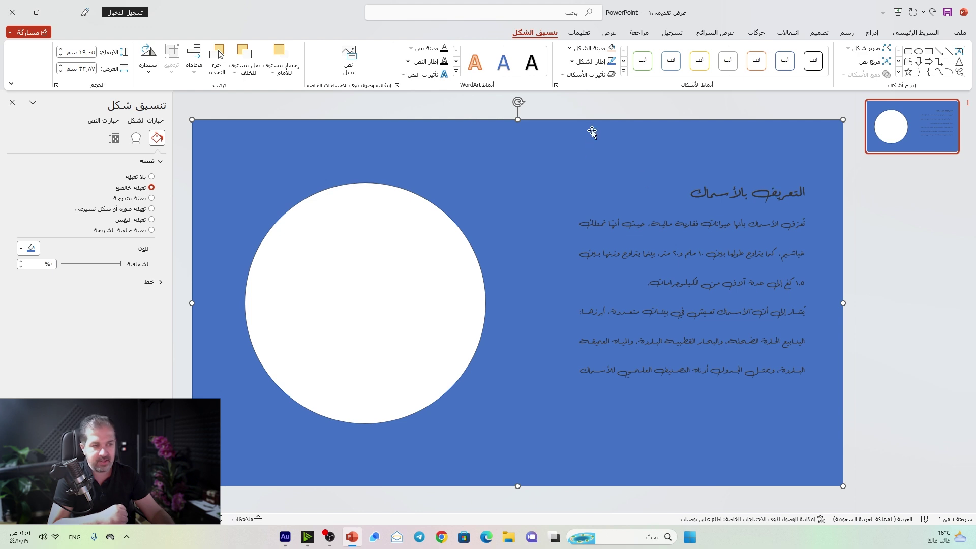
click(591, 48)
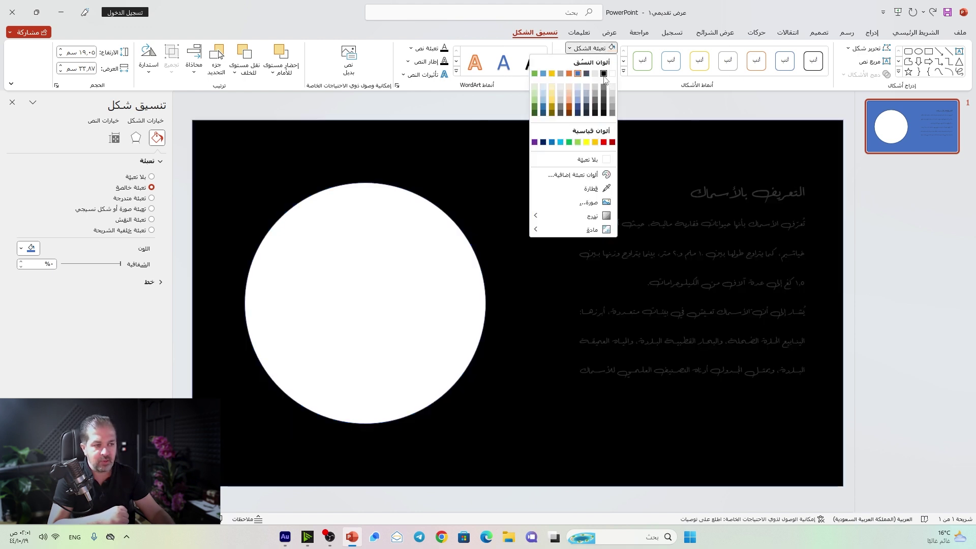
click(603, 73)
Colour the Arabic title green and select the body text for recolouring.
click(729, 188)
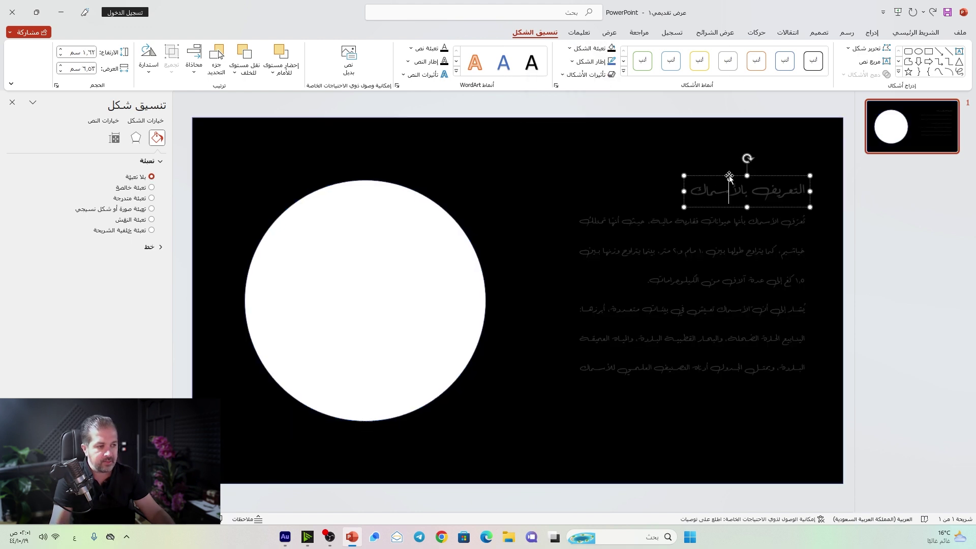
click(916, 32)
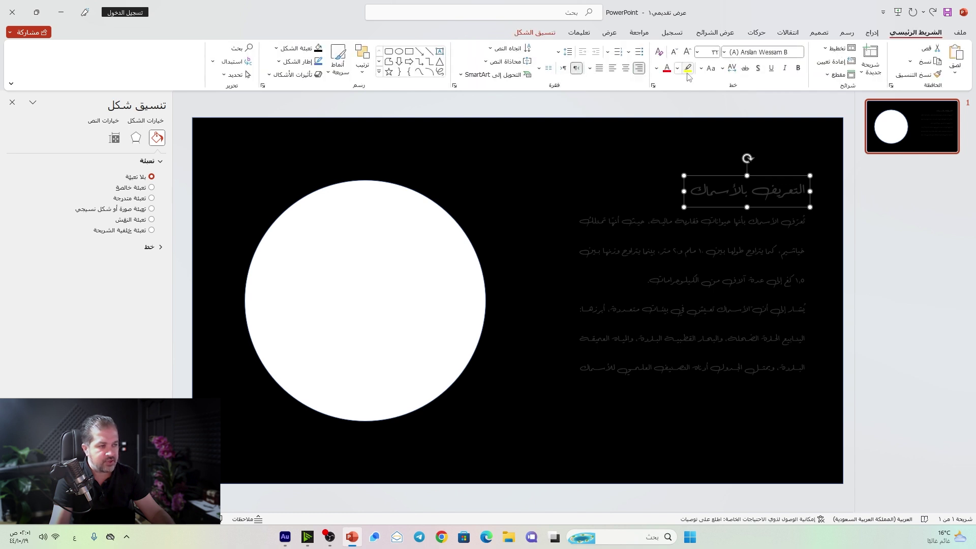
click(656, 69)
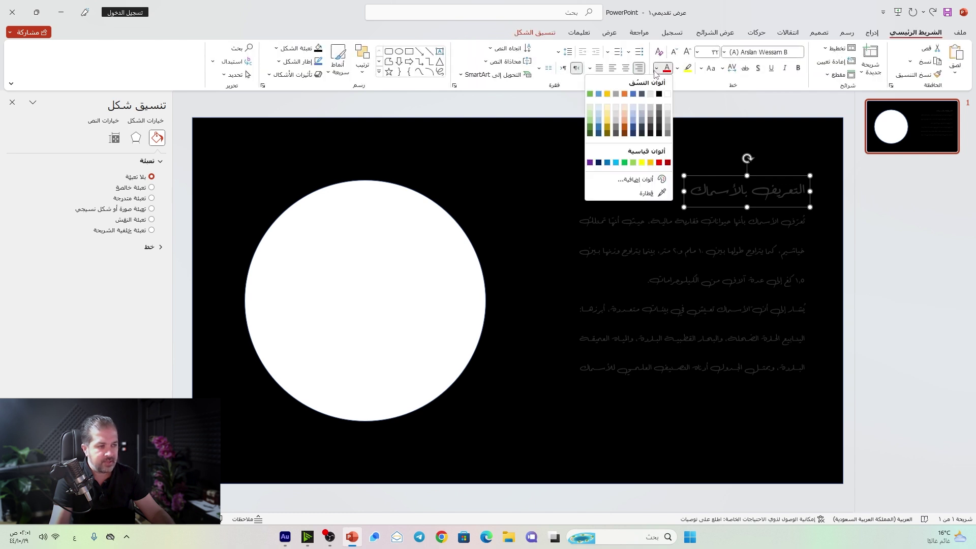
click(624, 163)
click(617, 221)
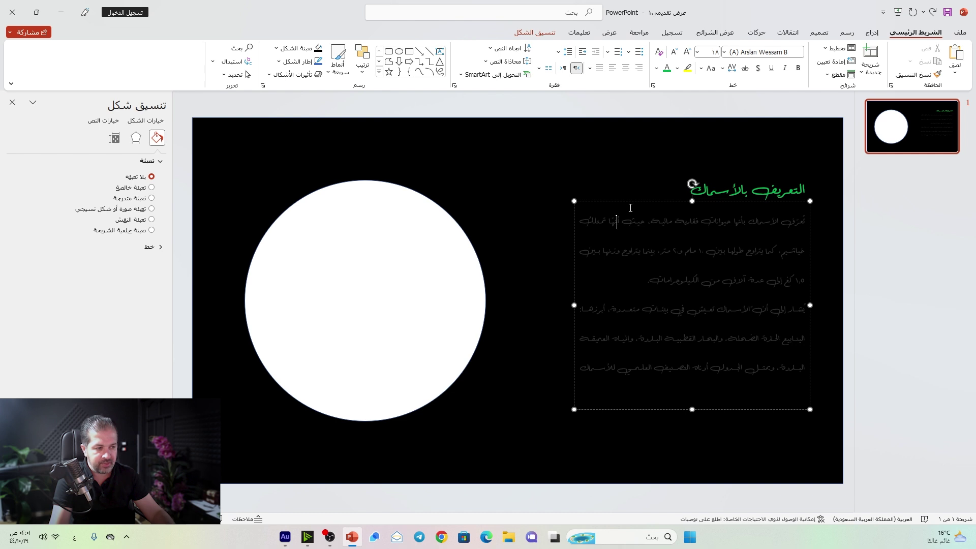
click(631, 200)
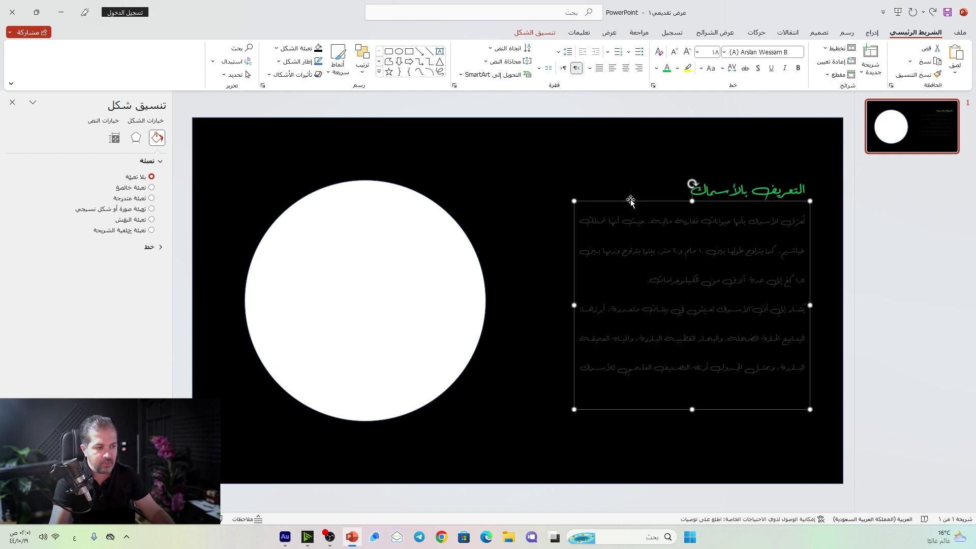
click(656, 69)
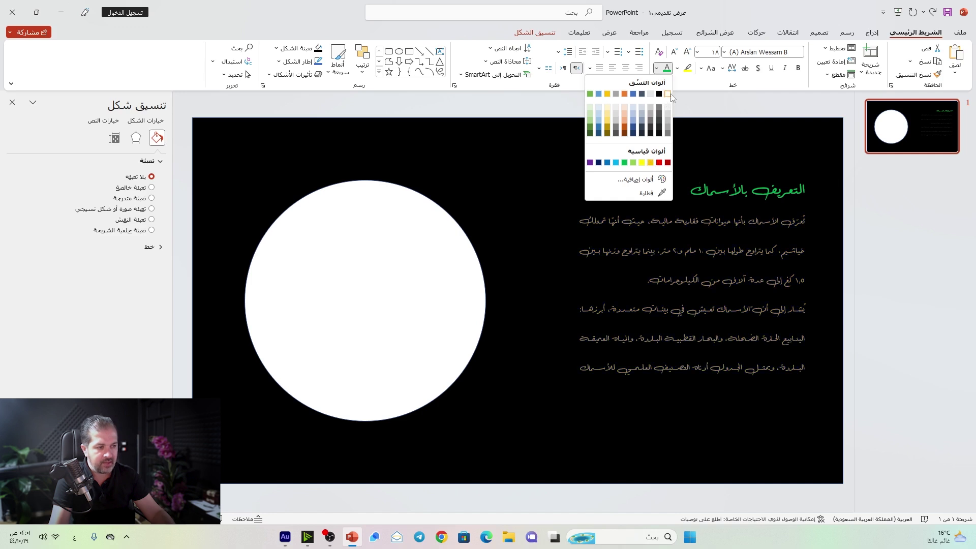
Make the body text white at size 24 and widen its box leftward beside the circle.
click(638, 387)
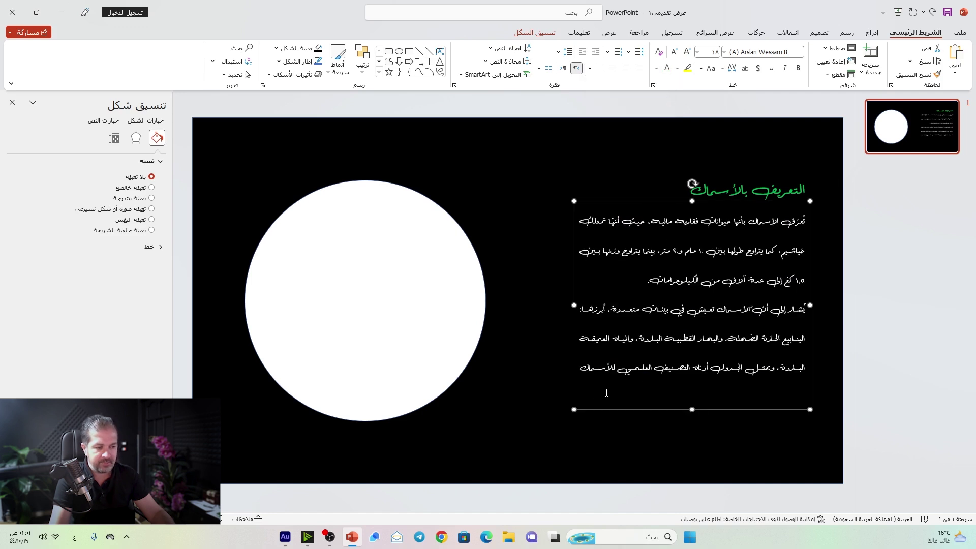
drag(573, 410, 529, 455)
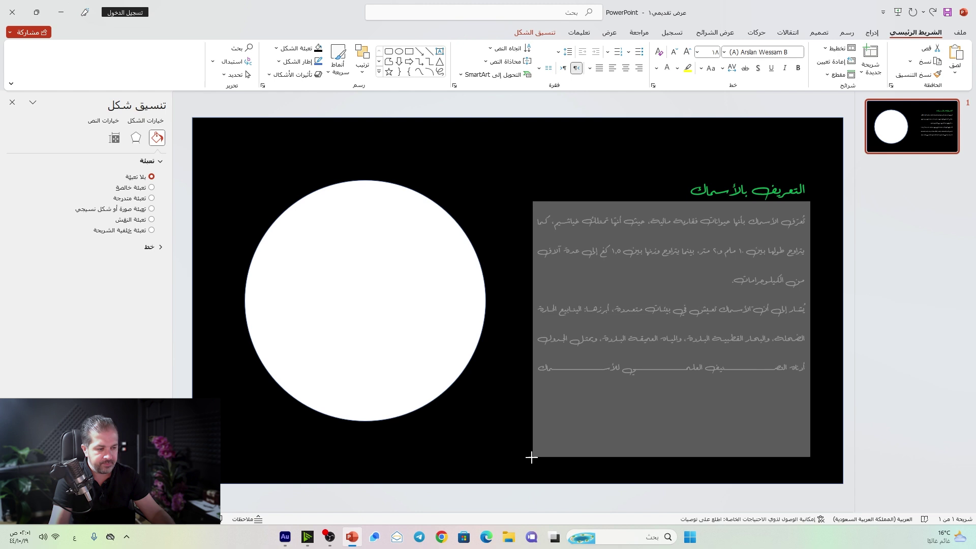
click(688, 51)
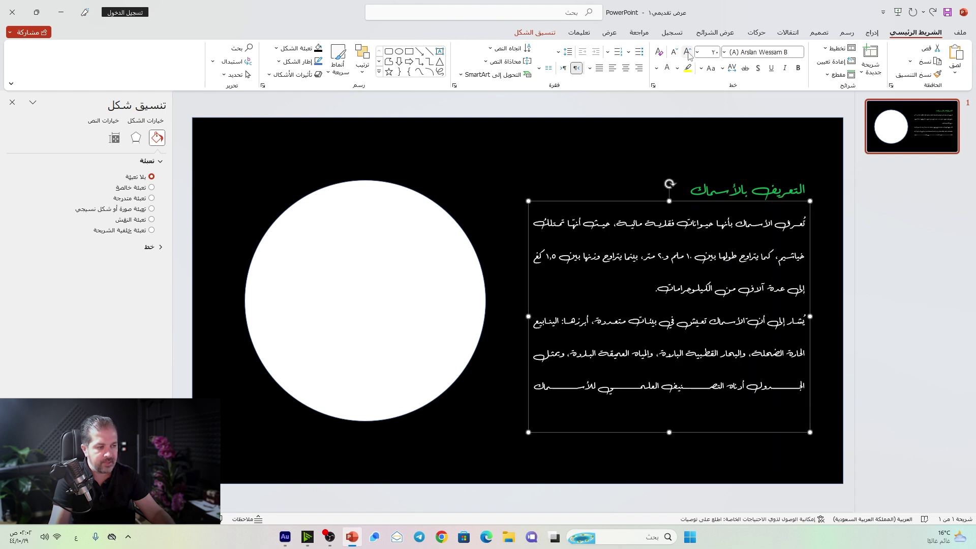
click(687, 51)
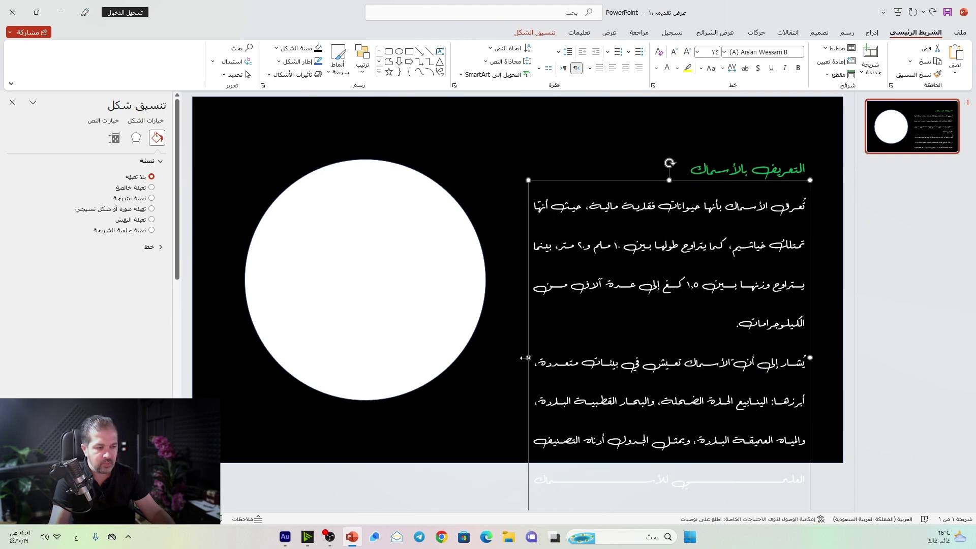
drag(524, 358, 477, 355)
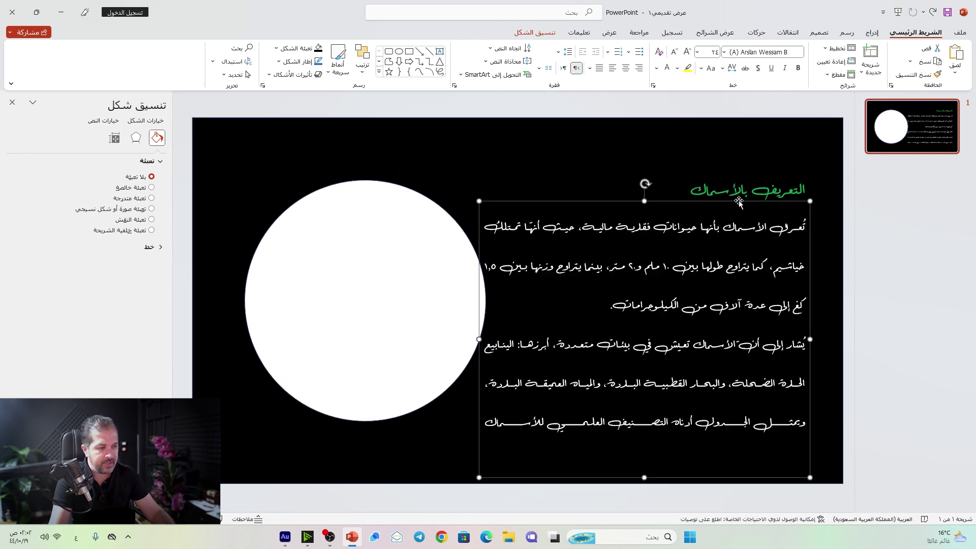
drag(739, 201, 762, 196)
click(513, 183)
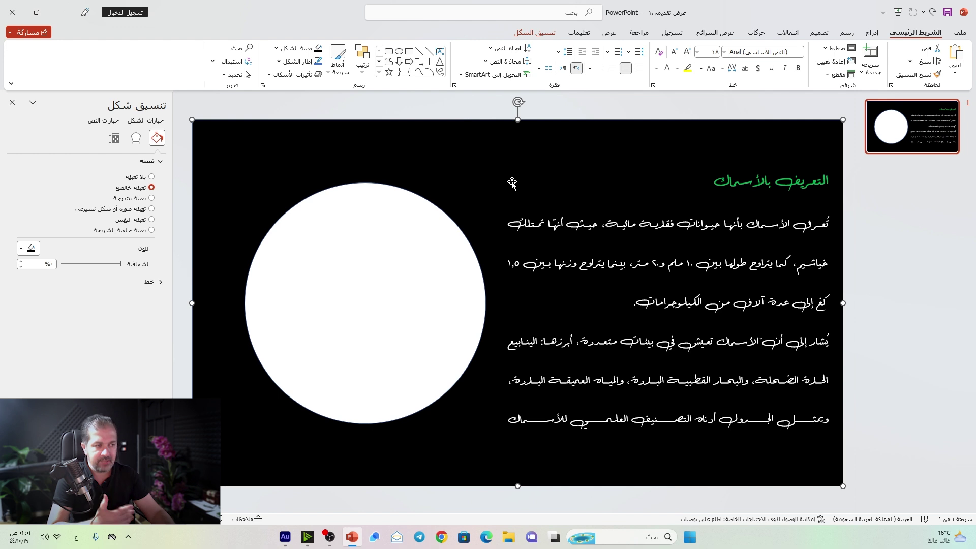
Insert the clownfish video from the Desktop and send it behind the black shape.
click(697, 115)
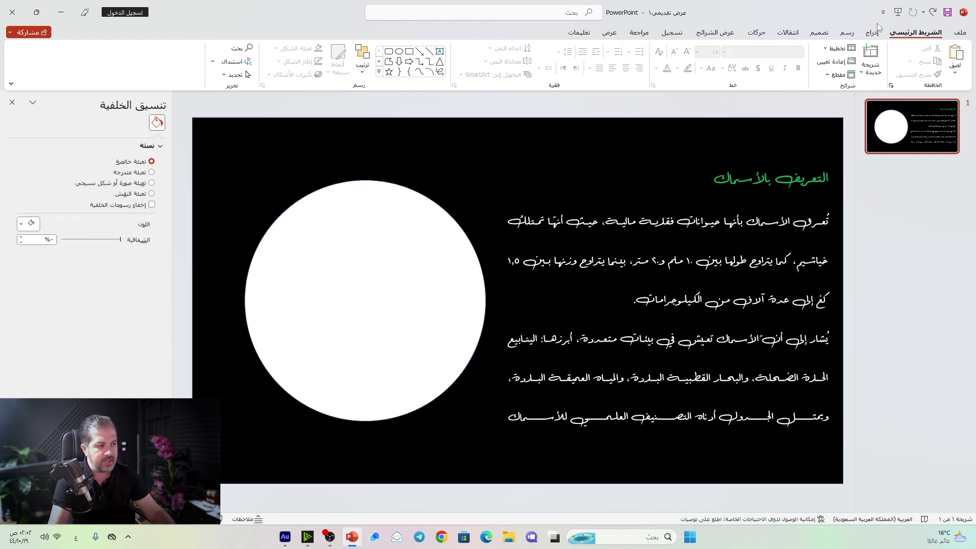
click(875, 32)
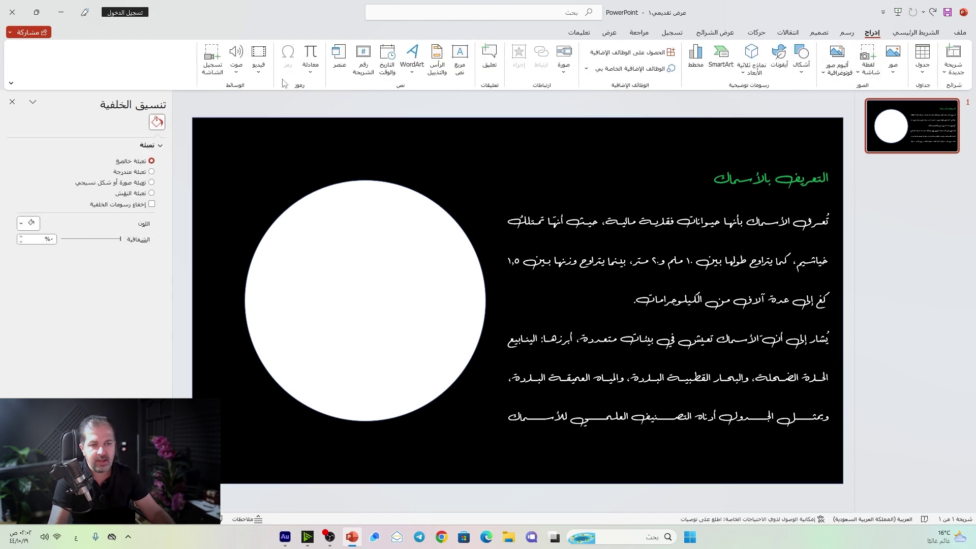
click(258, 63)
click(229, 104)
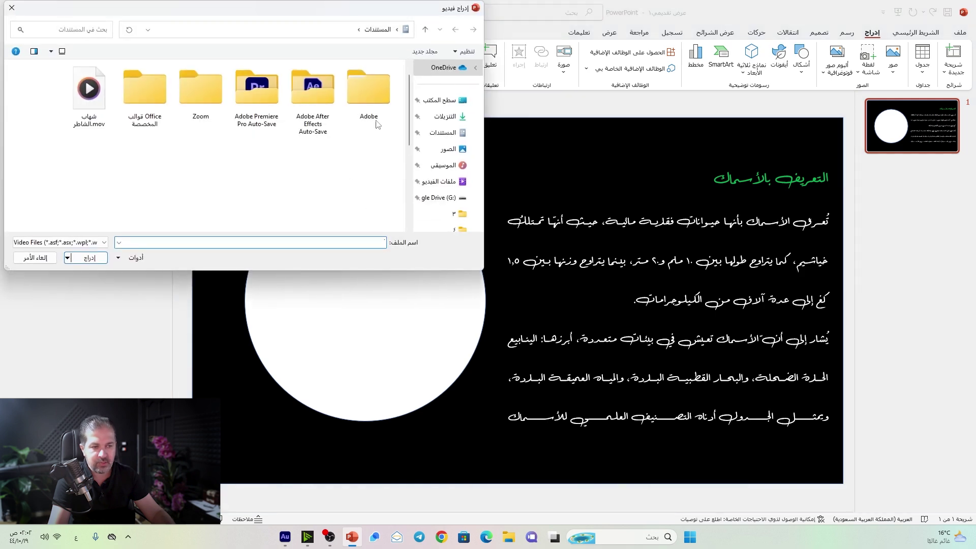
click(441, 100)
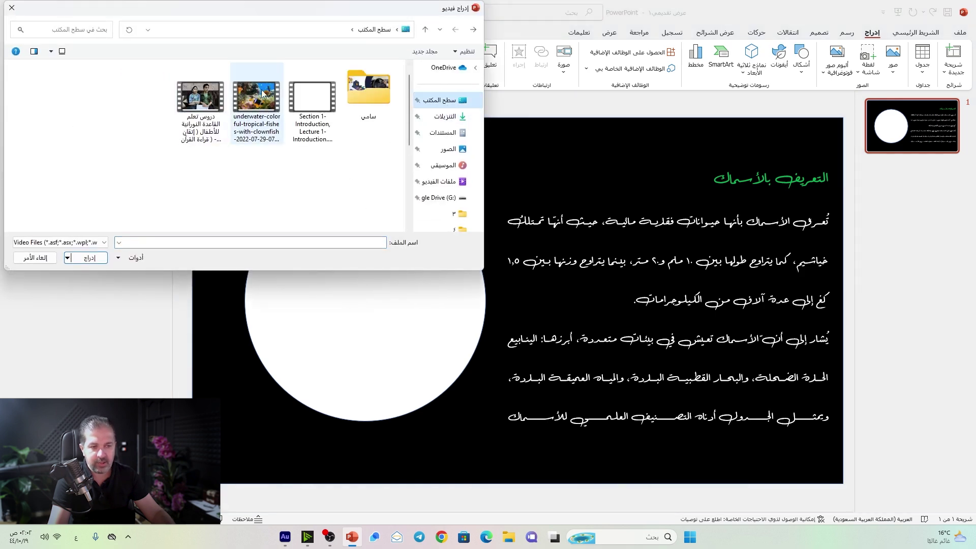
double_click(263, 93)
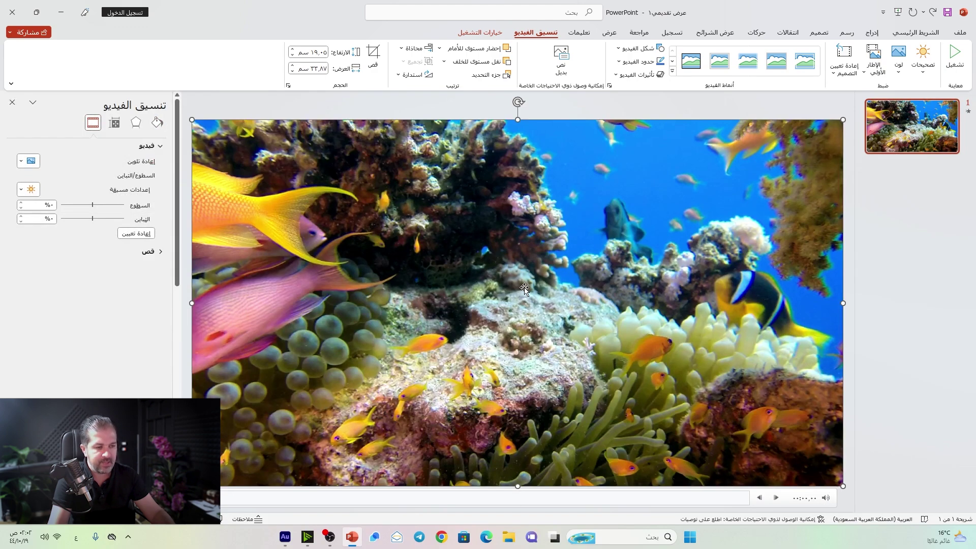
click(444, 62)
click(473, 89)
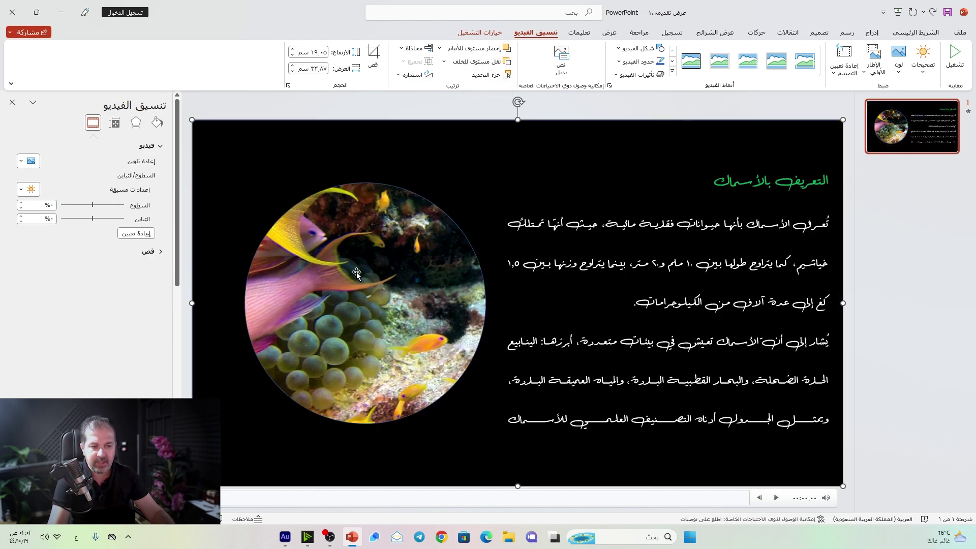
click(485, 147)
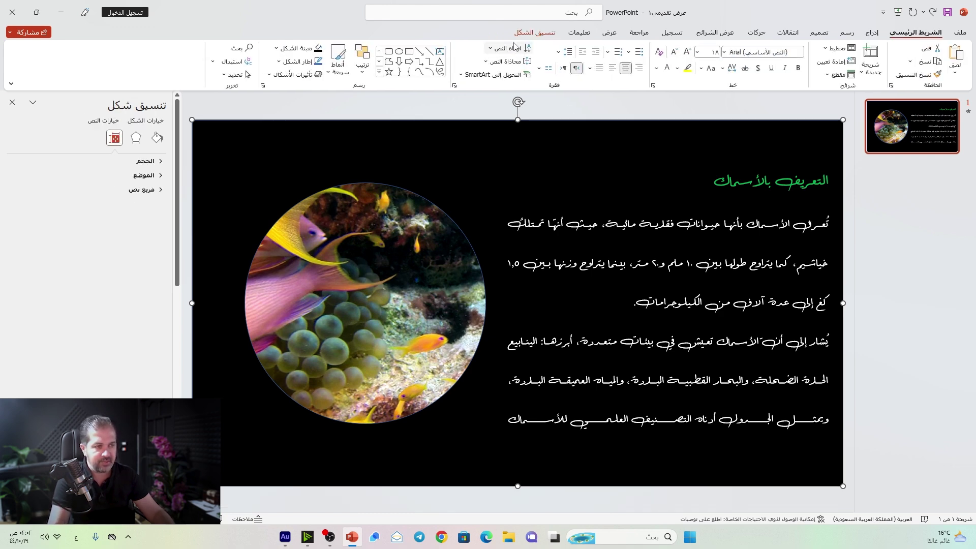
Remove the outline from the black shape.
click(534, 32)
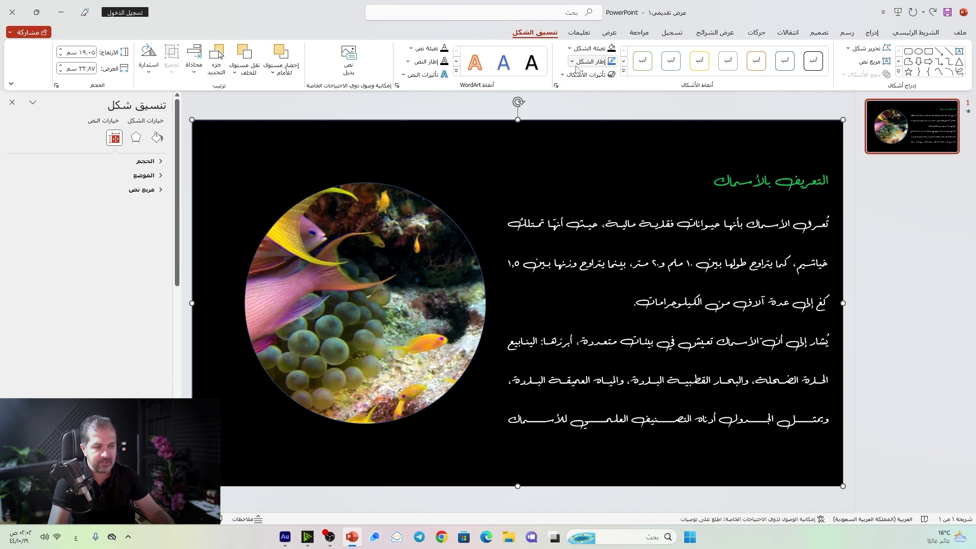
click(572, 62)
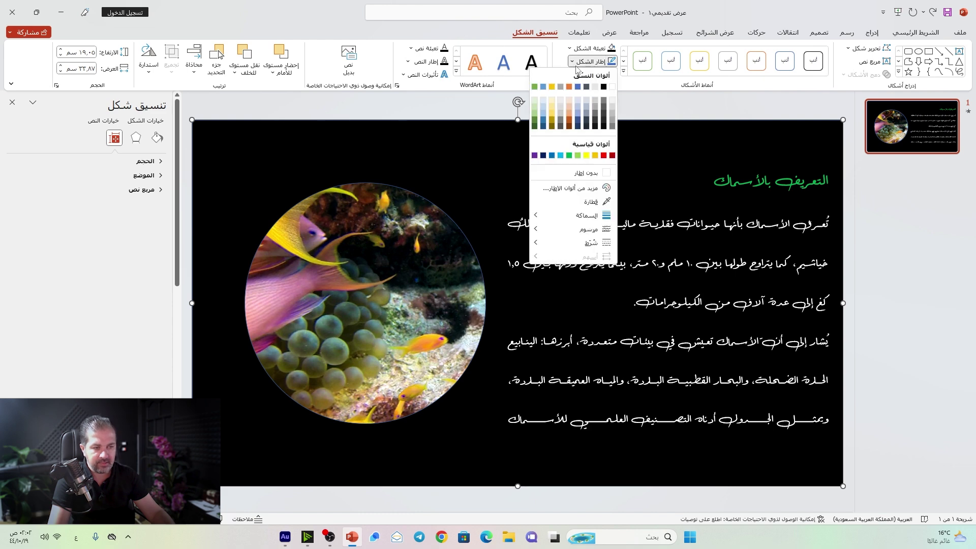
click(578, 174)
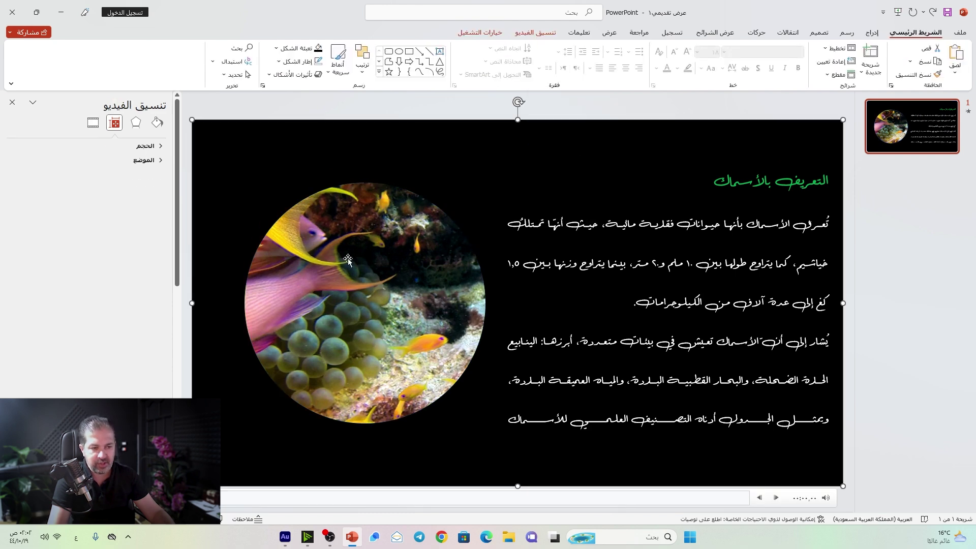
Reposition and resize the video so the reef scene fills the circular window.
drag(348, 260, 357, 243)
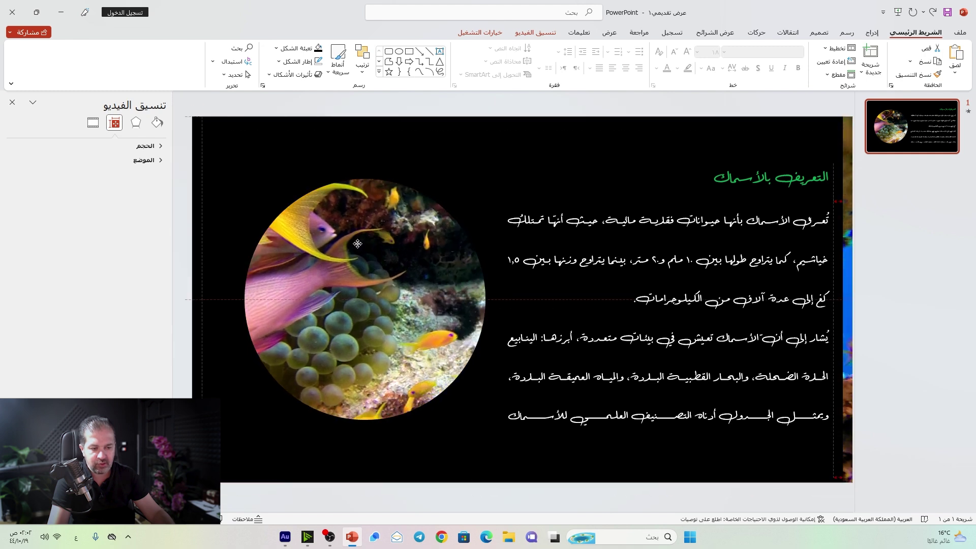
drag(357, 244, 352, 244)
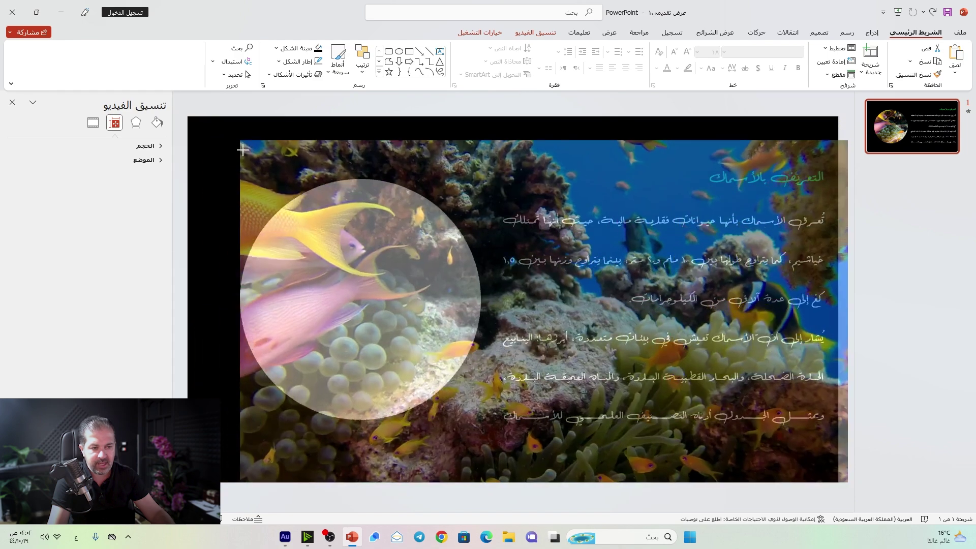
drag(197, 116, 309, 224)
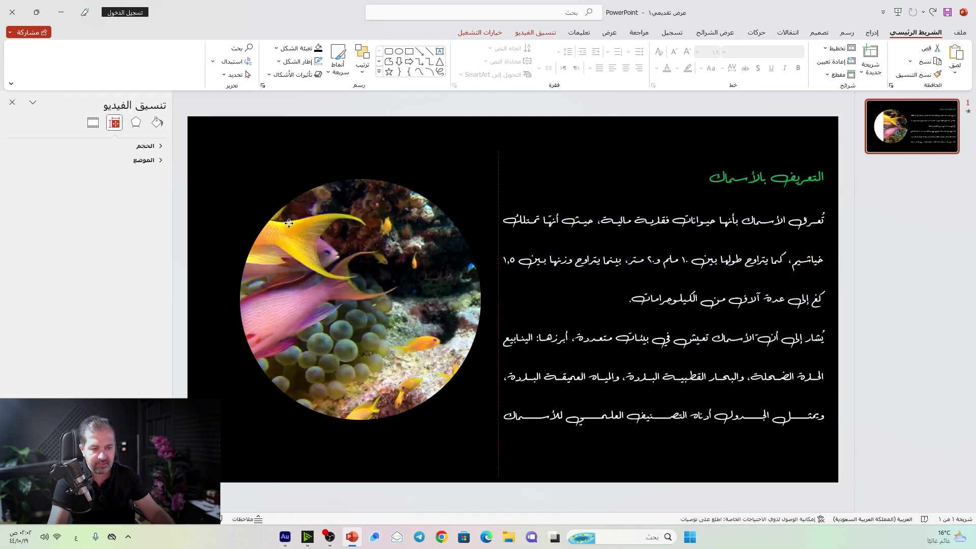
click(309, 223)
drag(235, 466, 295, 409)
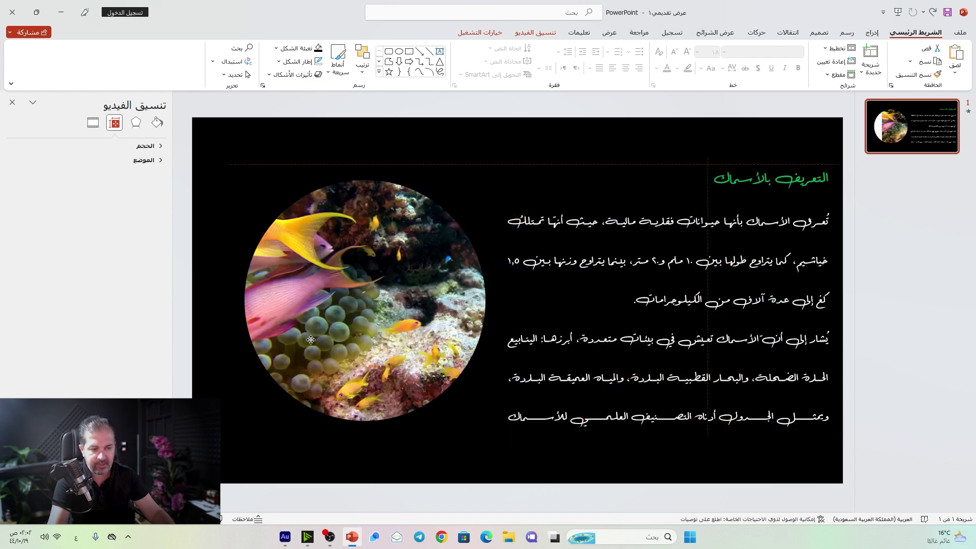
Play and then pause the video to preview it.
click(339, 337)
click(252, 443)
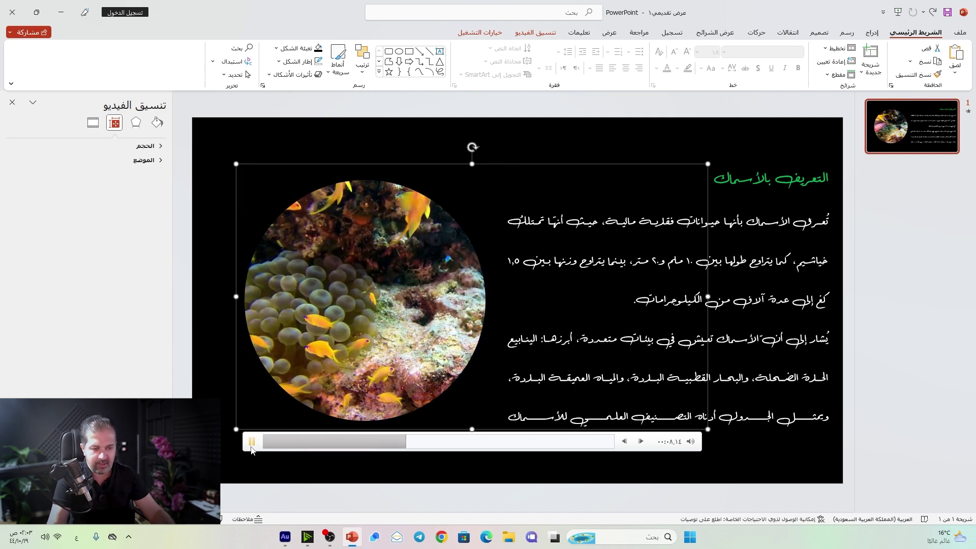
click(251, 448)
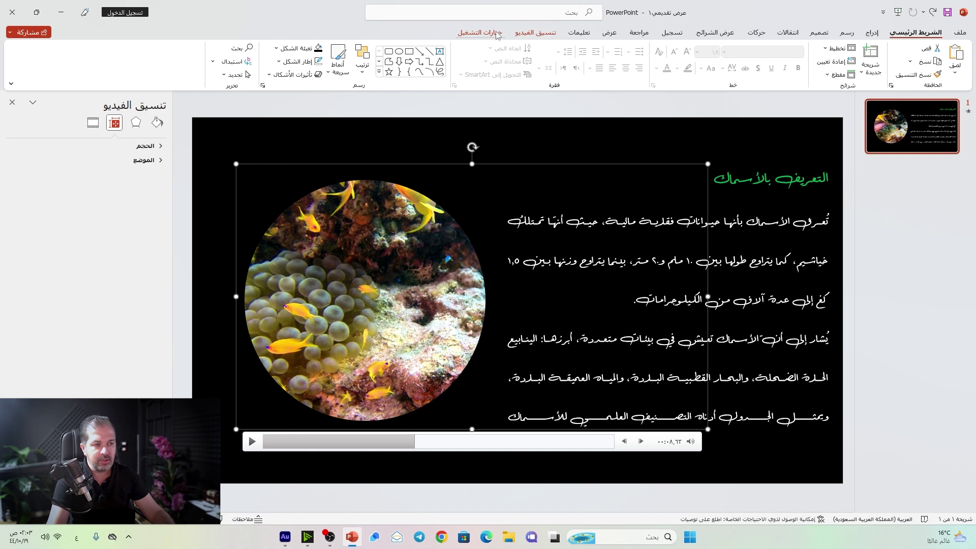
Set the video to start Automatically and open the Animation Pane.
click(483, 31)
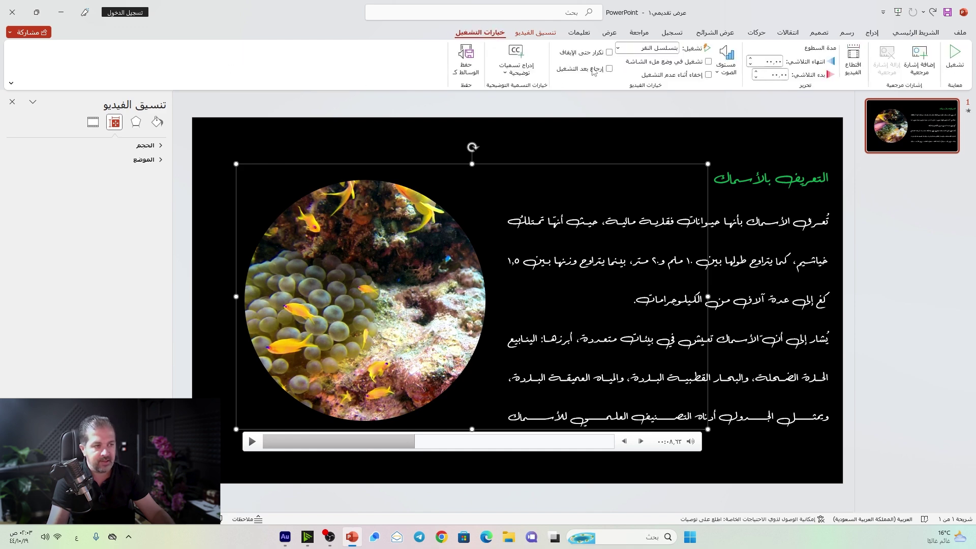
click(653, 48)
click(664, 72)
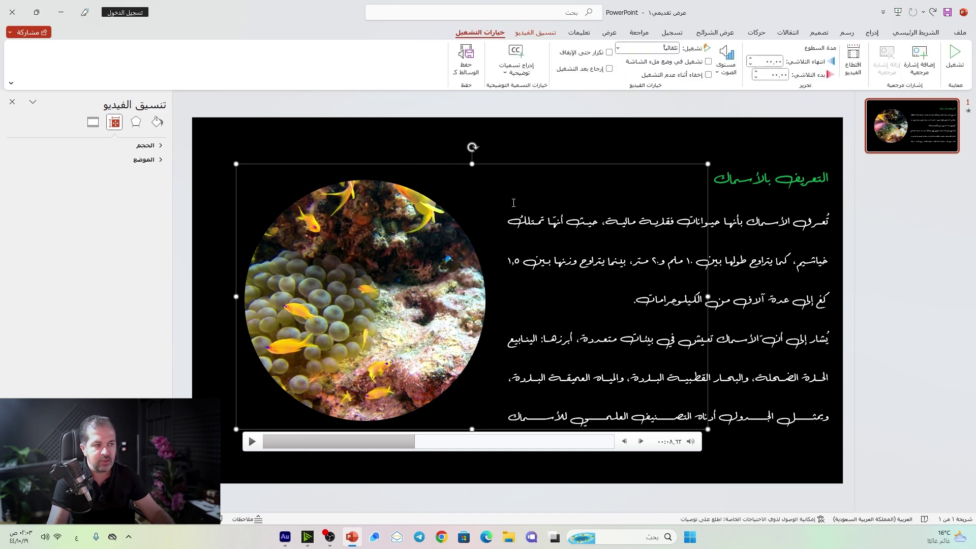
click(757, 33)
click(227, 49)
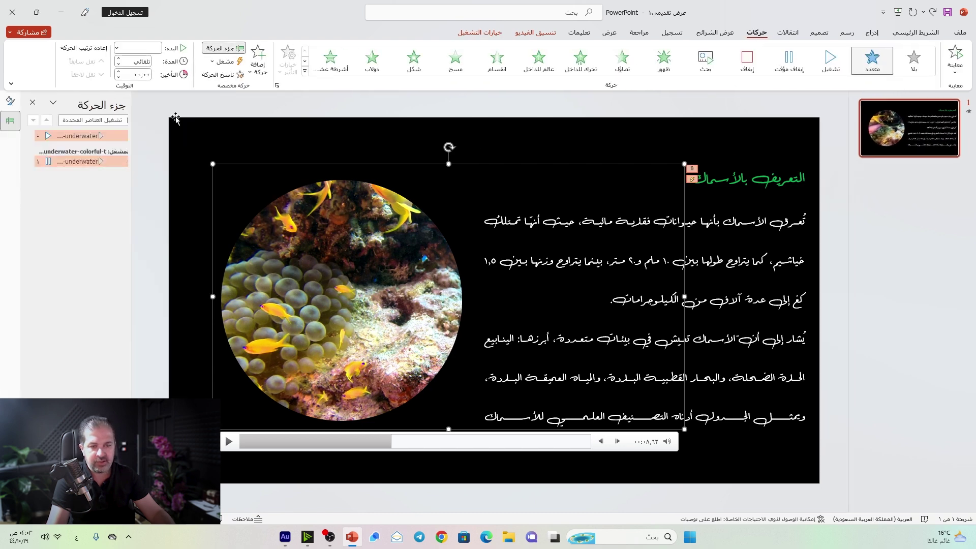
Remove the video's Pause animation, then open Add Animation for the selected video.
click(124, 160)
right_click(119, 161)
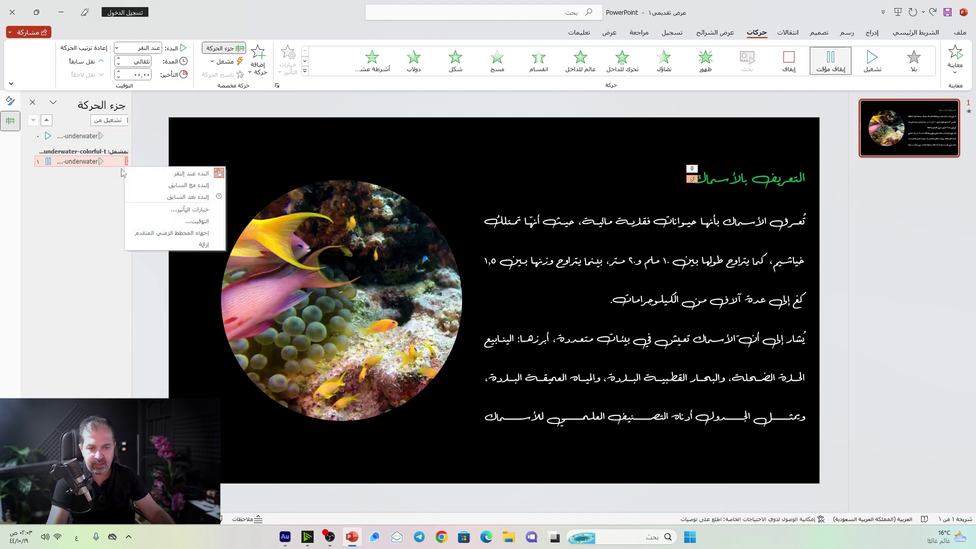
click(160, 244)
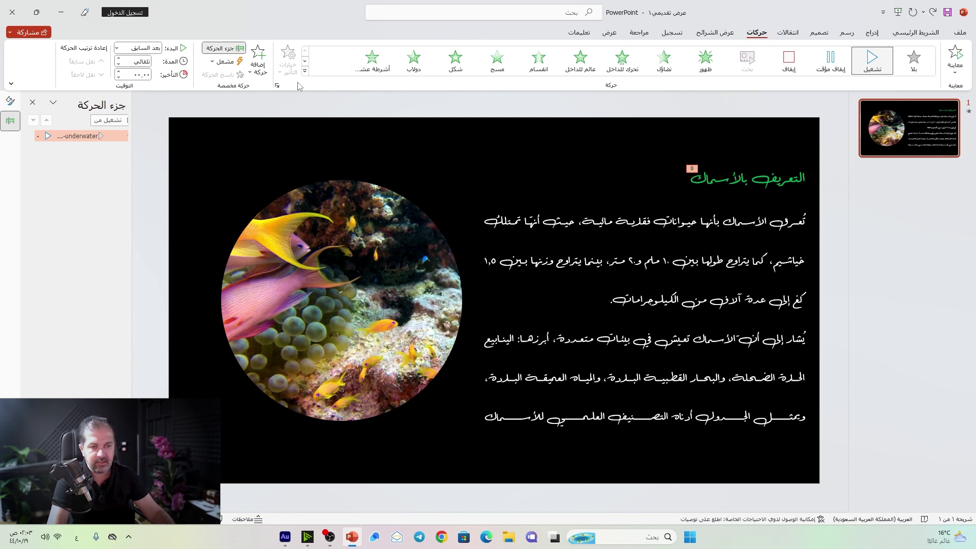
click(366, 251)
click(258, 62)
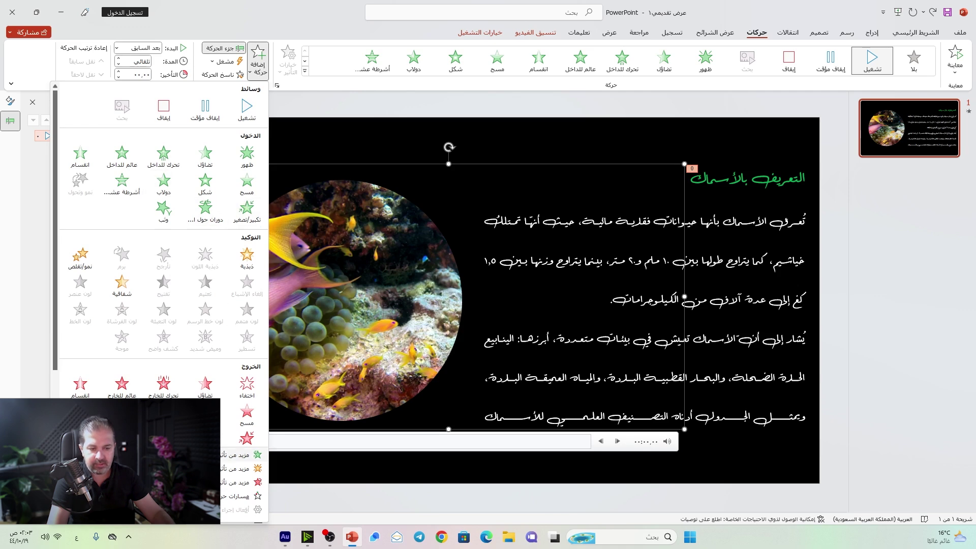
Add a Lines motion path to the video and set its direction to Left.
scroll(160, 264, down, 3)
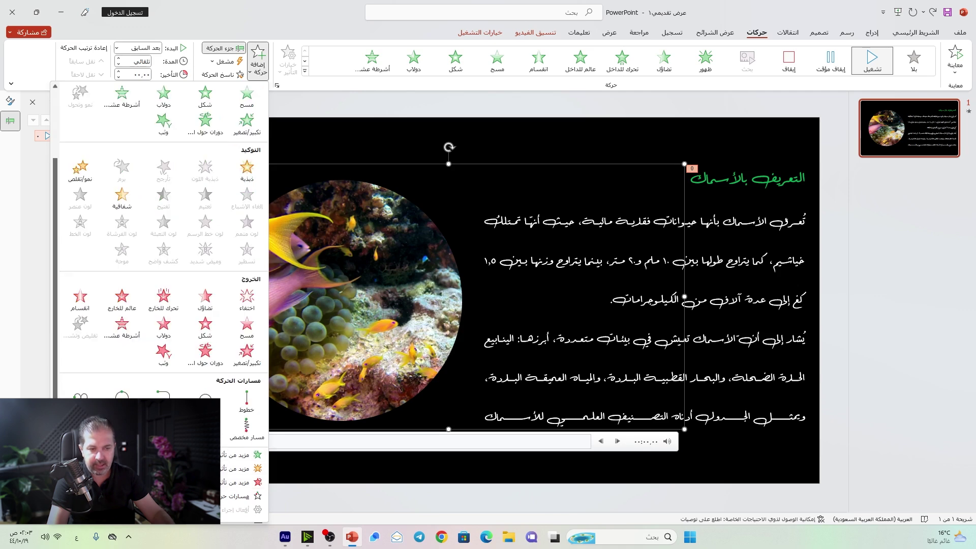
click(246, 401)
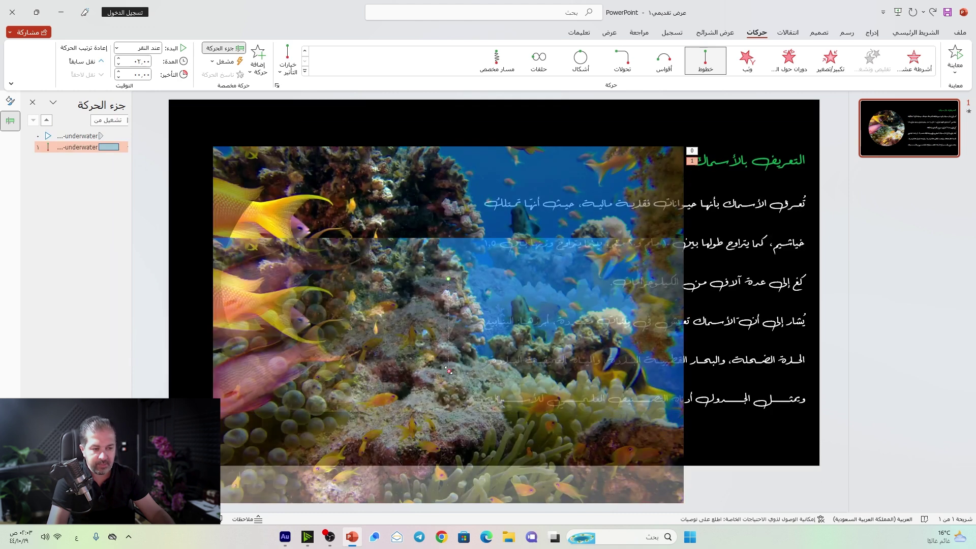
drag(449, 371, 388, 320)
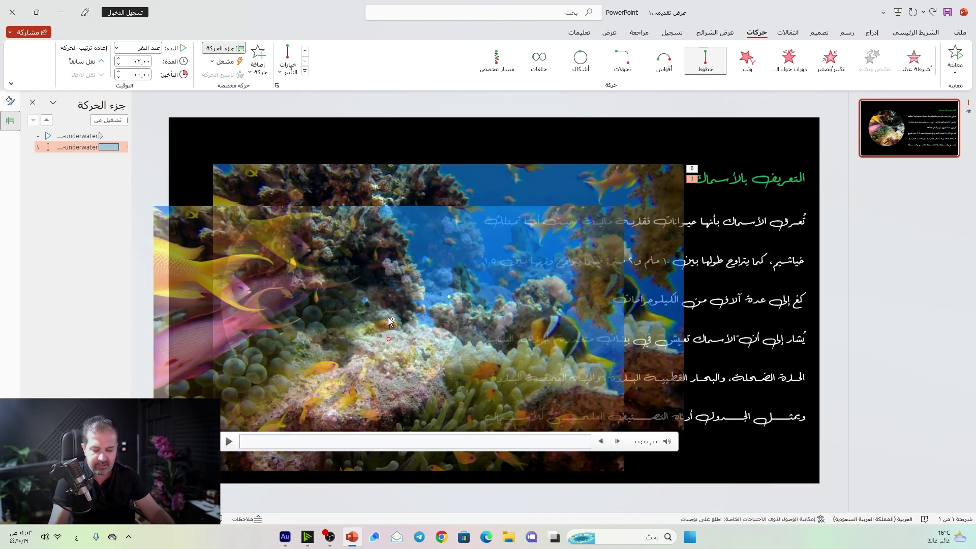
key(ctrl+z)
click(287, 63)
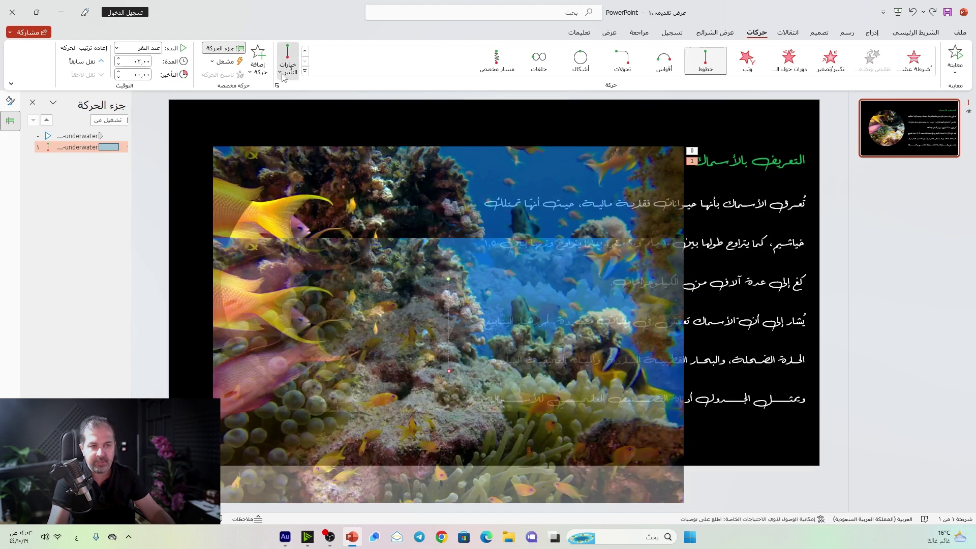
click(262, 134)
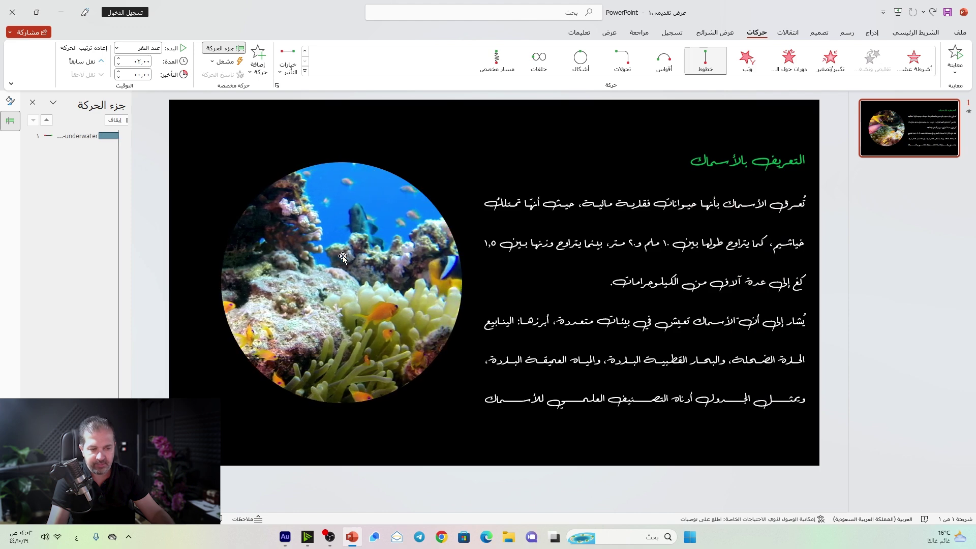
Extend the path's end point further left and set the motion to start With Previous.
ctrl+scroll(346, 261, down, 5)
mouse_move(418, 300)
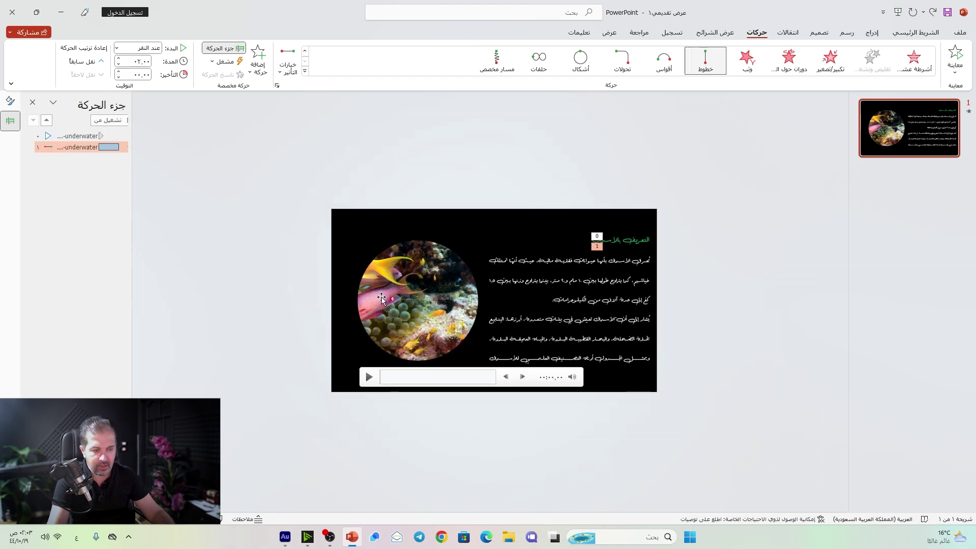
drag(392, 300, 391, 300)
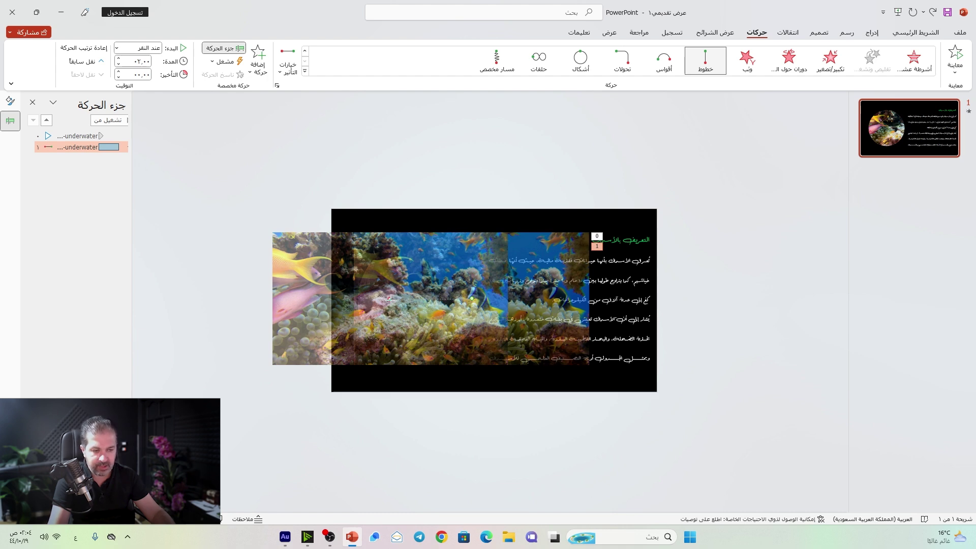
drag(390, 299, 362, 299)
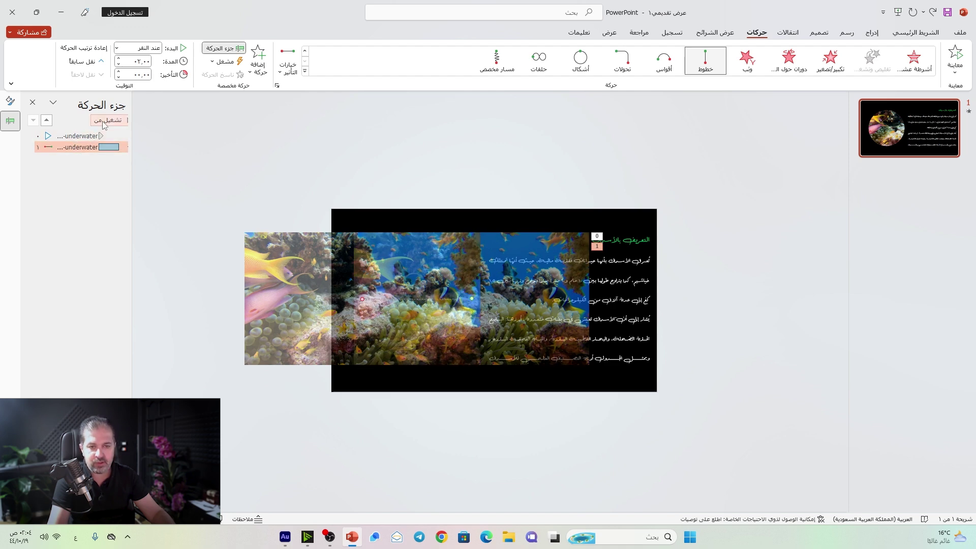
click(124, 49)
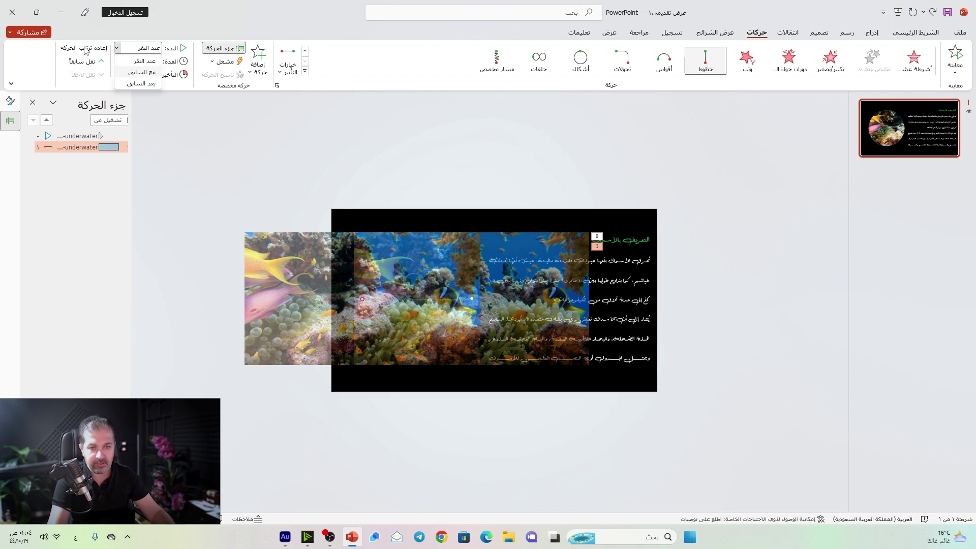
click(142, 73)
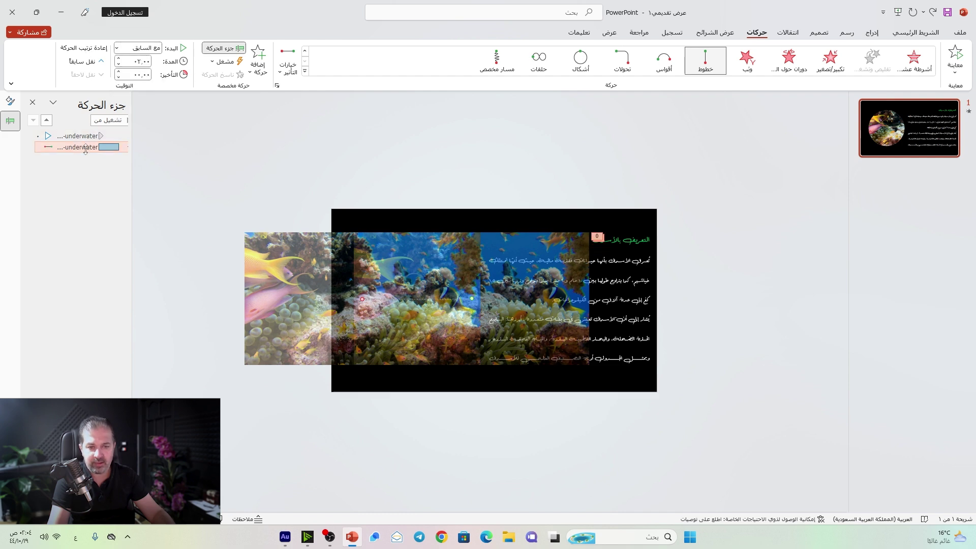
double_click(86, 147)
Set smooth start and end to 0, enable Auto-reverse, and repeat Until End of Slide.
drag(273, 168, 224, 139)
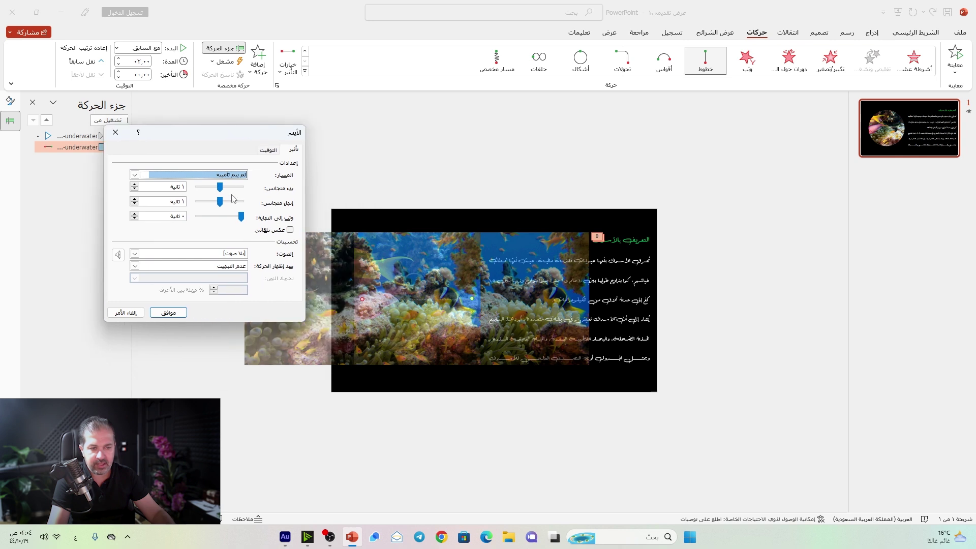
mouse_move(222, 190)
mouse_down()
mouse_move(244, 189)
mouse_move(247, 204)
mouse_up()
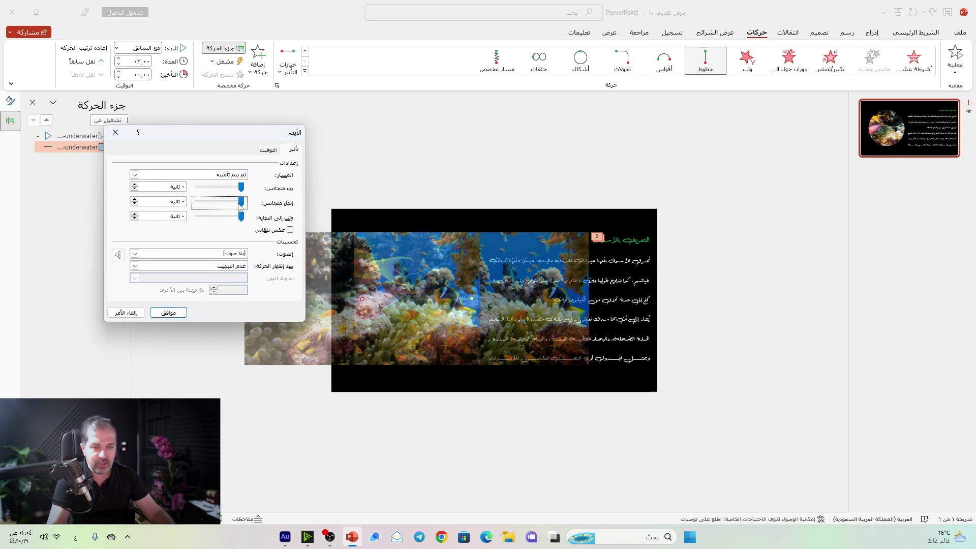
click(262, 231)
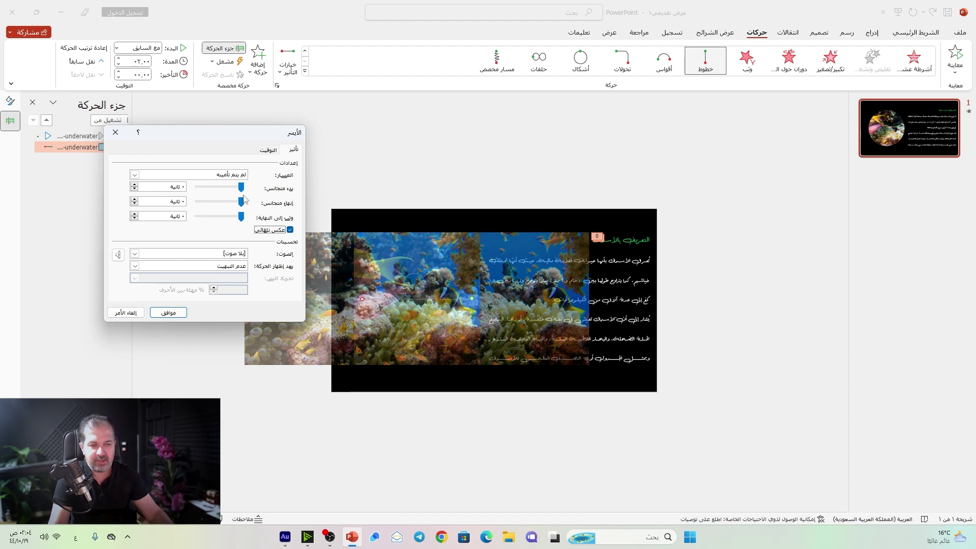
click(268, 150)
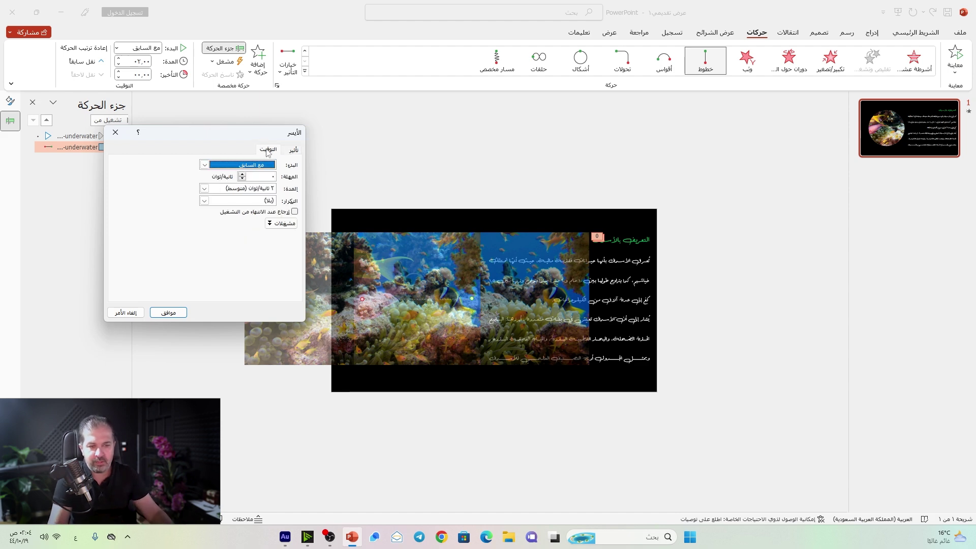
click(204, 200)
click(231, 267)
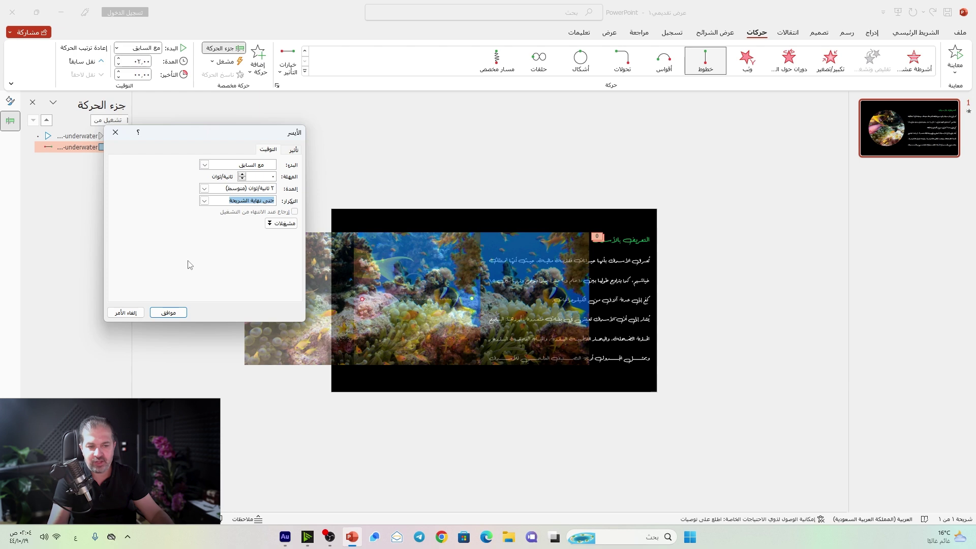
click(168, 313)
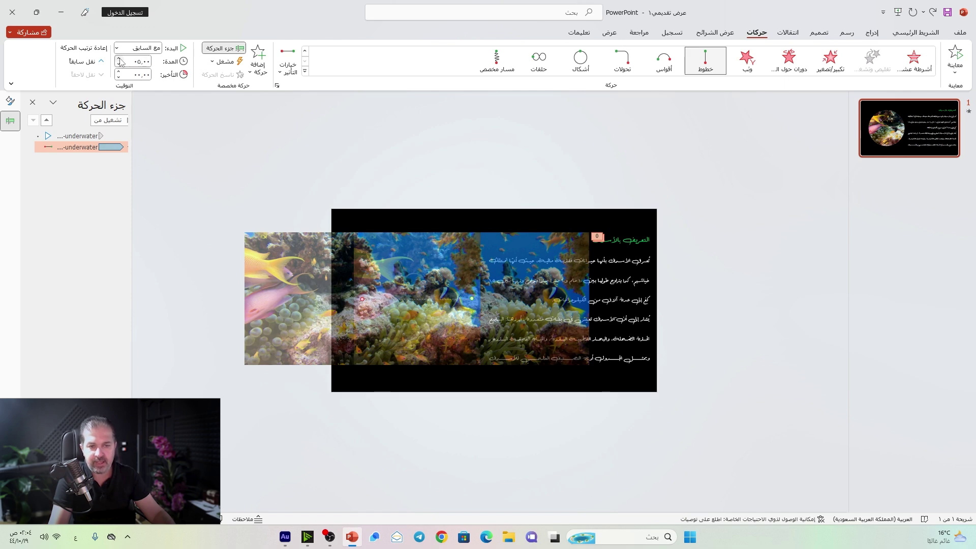
click(114, 119)
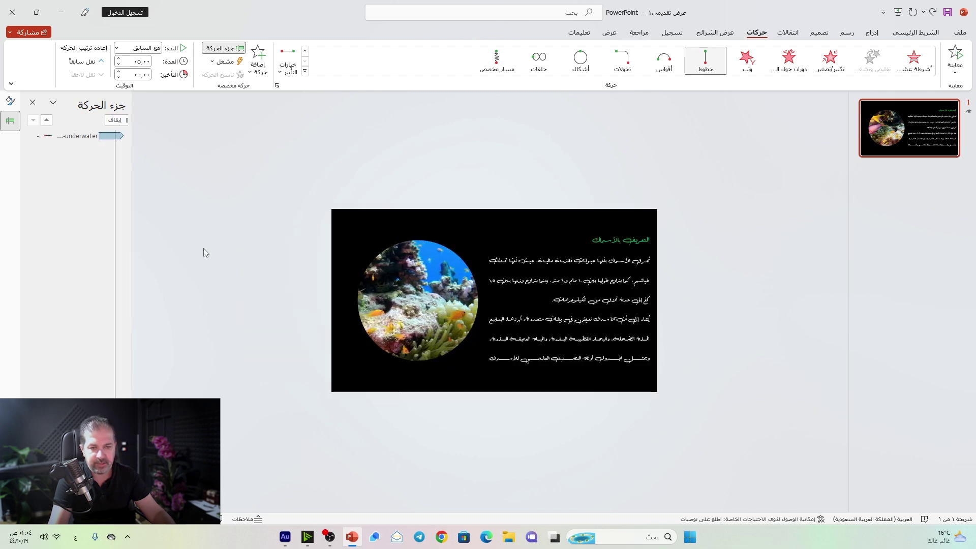
click(77, 135)
click(109, 120)
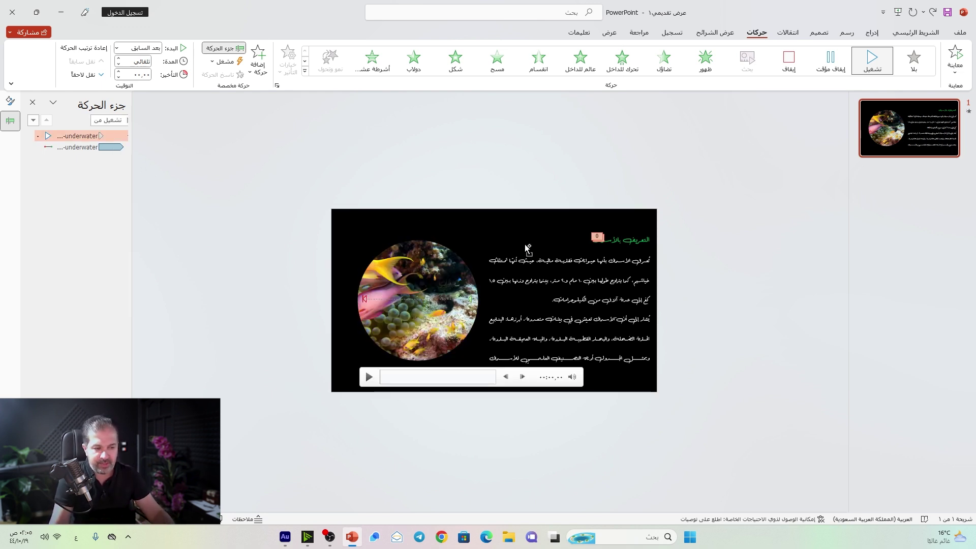
scroll(525, 248, up, 4)
scroll(525, 248, up, 3)
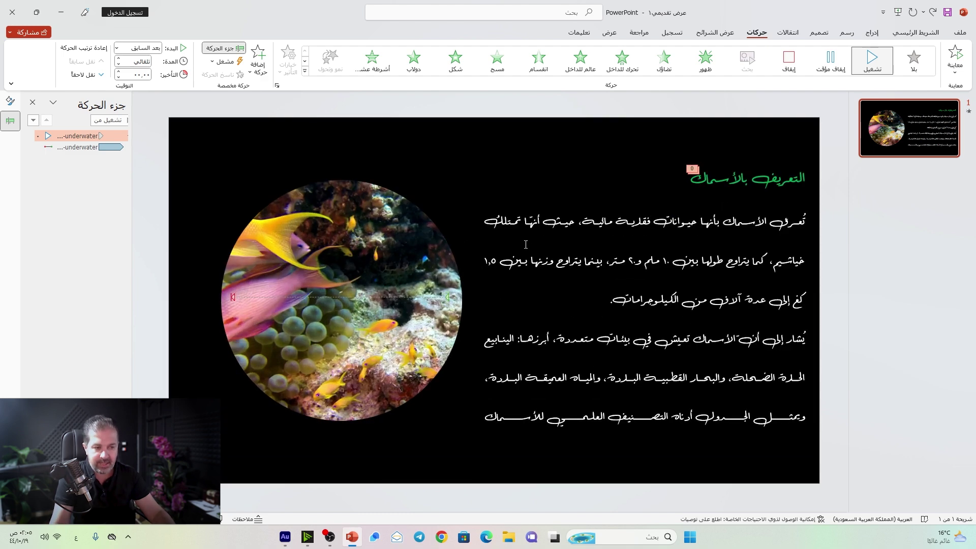
scroll(525, 244, down, 2)
click(540, 150)
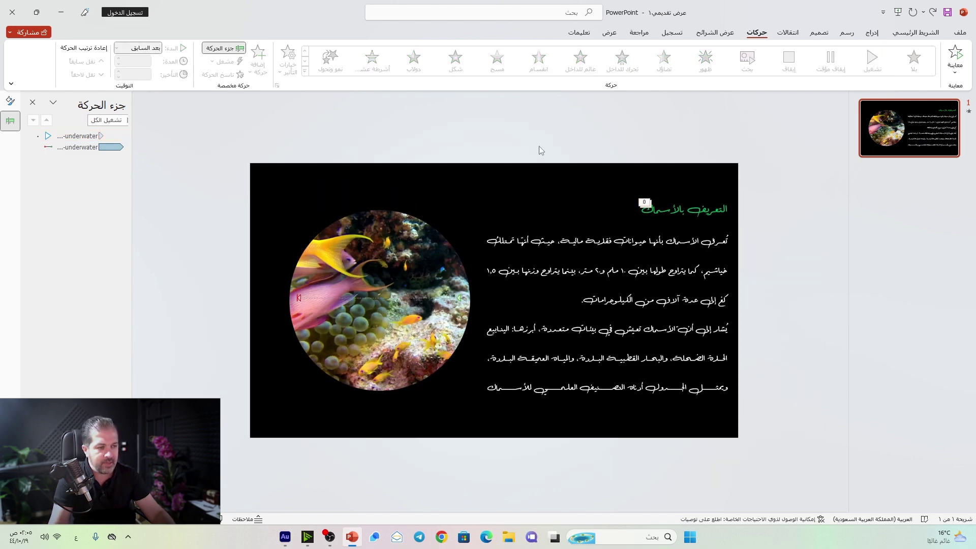
Insert the porthole PNG picture from this device onto the slide.
click(872, 32)
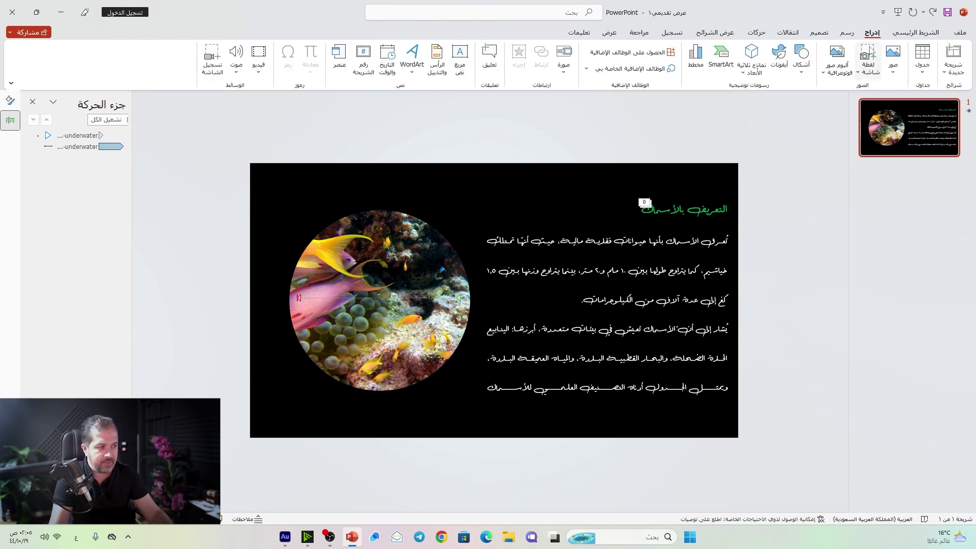
click(893, 61)
click(879, 104)
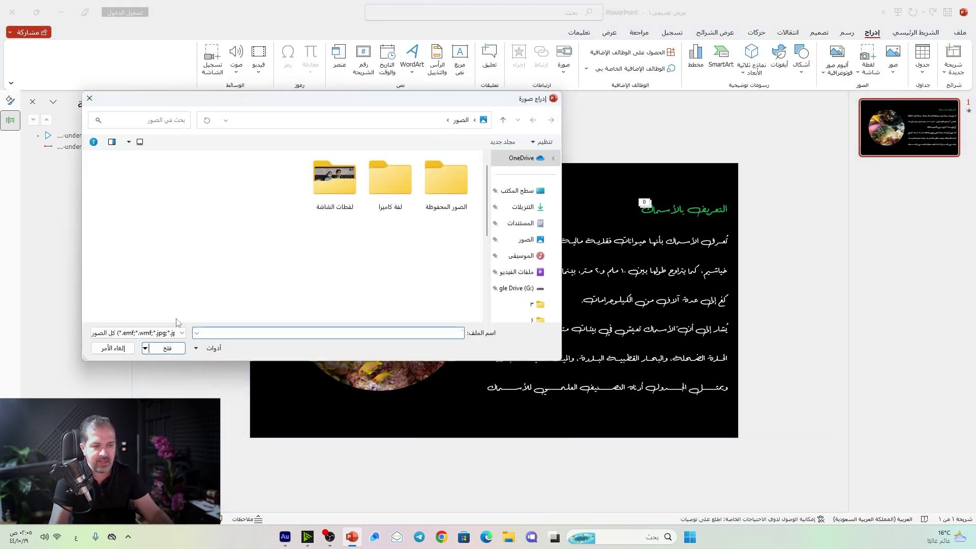
double_click(334, 178)
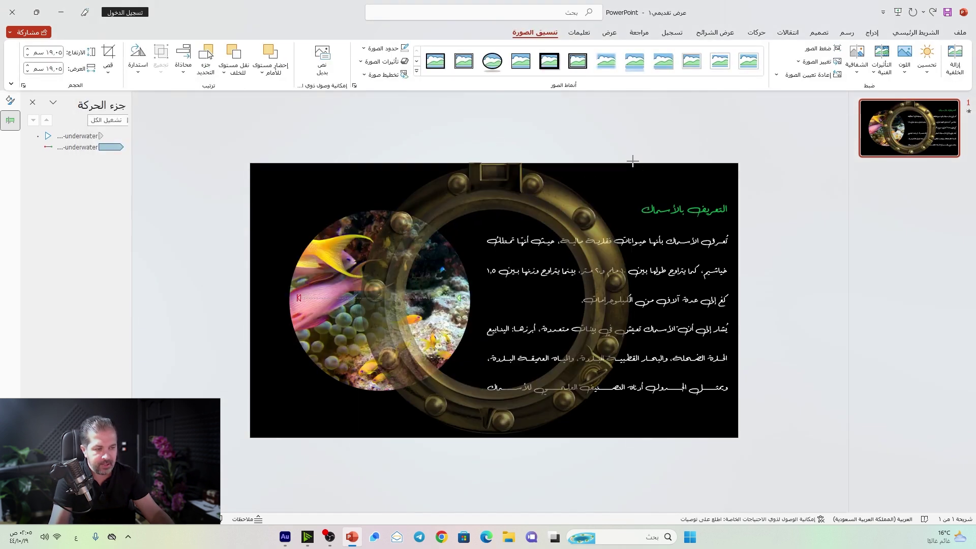
Resize the porthole to about 14.79 cm and position it over the circular fish video.
drag(634, 160, 559, 235)
drag(499, 268, 423, 232)
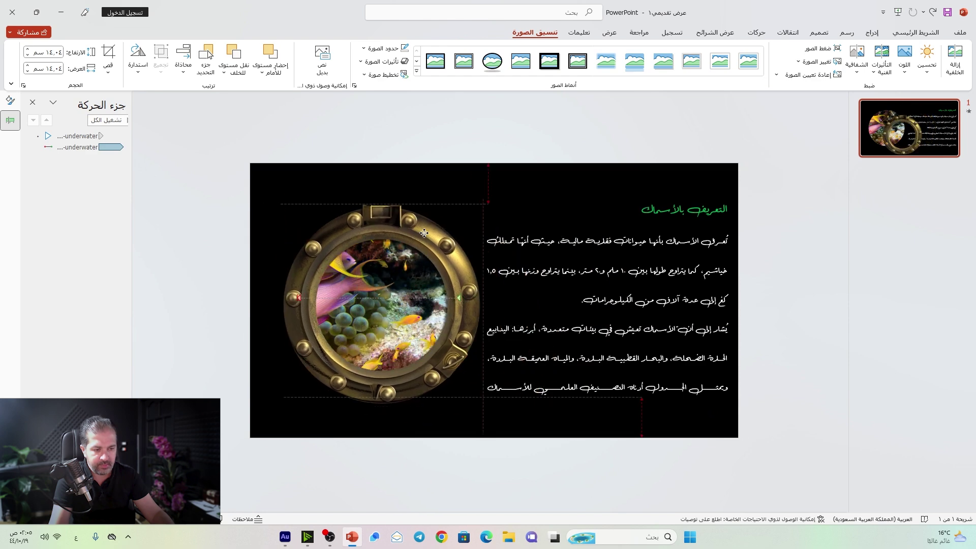
mouse_move(381, 191)
mouse_down()
mouse_move(266, 227)
mouse_move(237, 311)
mouse_up()
mouse_move(485, 202)
mouse_down()
mouse_move(494, 192)
mouse_move(489, 198)
mouse_up()
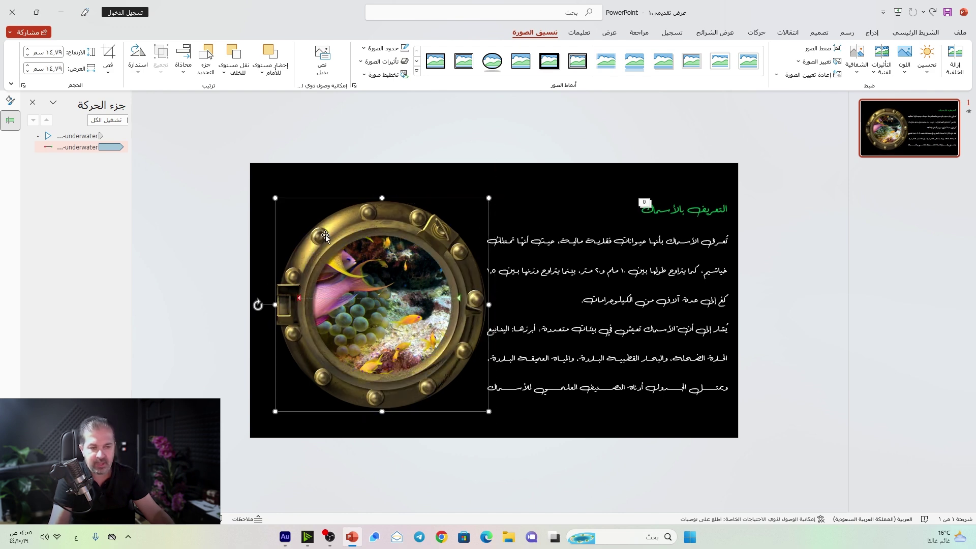
In Format Picture, apply a colour tone preset and recolour the brass frame to grey.
right_click(365, 217)
click(326, 417)
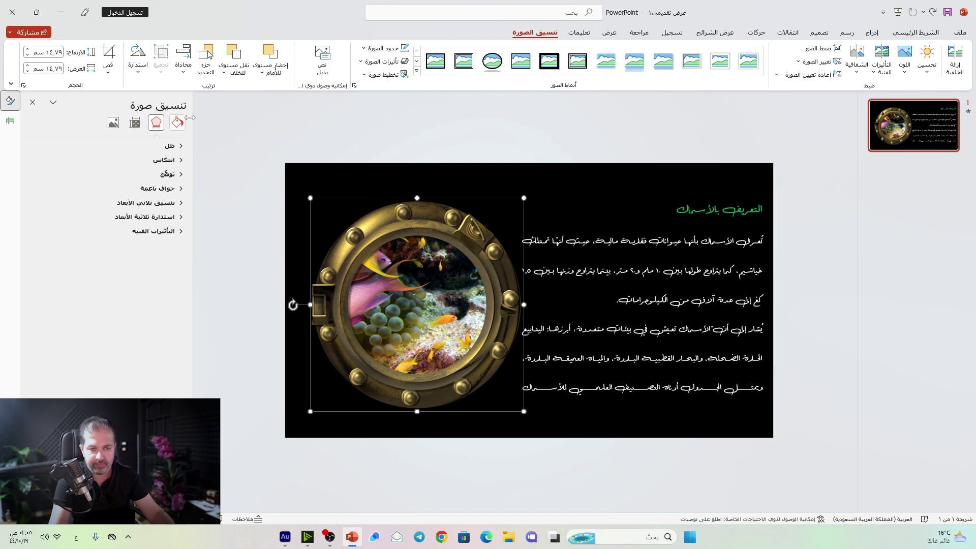
click(113, 122)
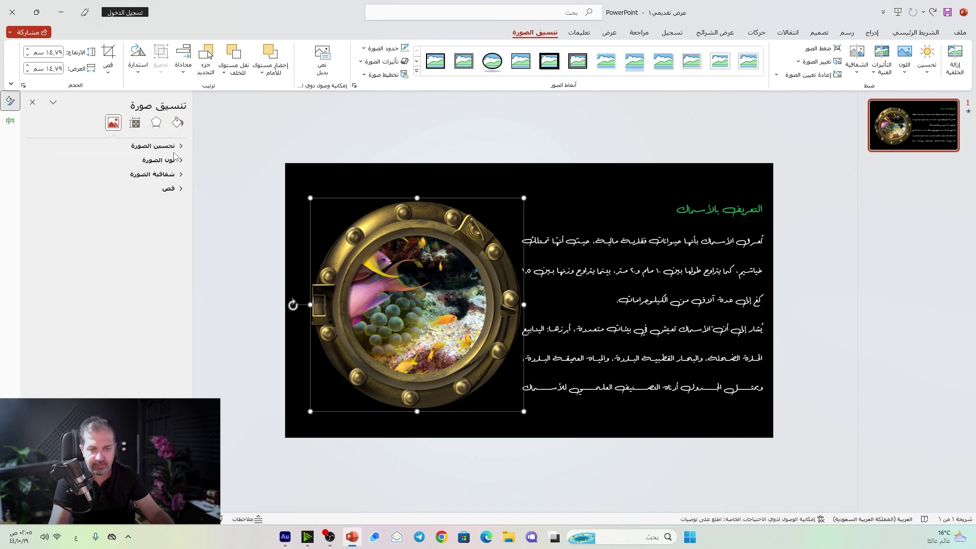
click(182, 146)
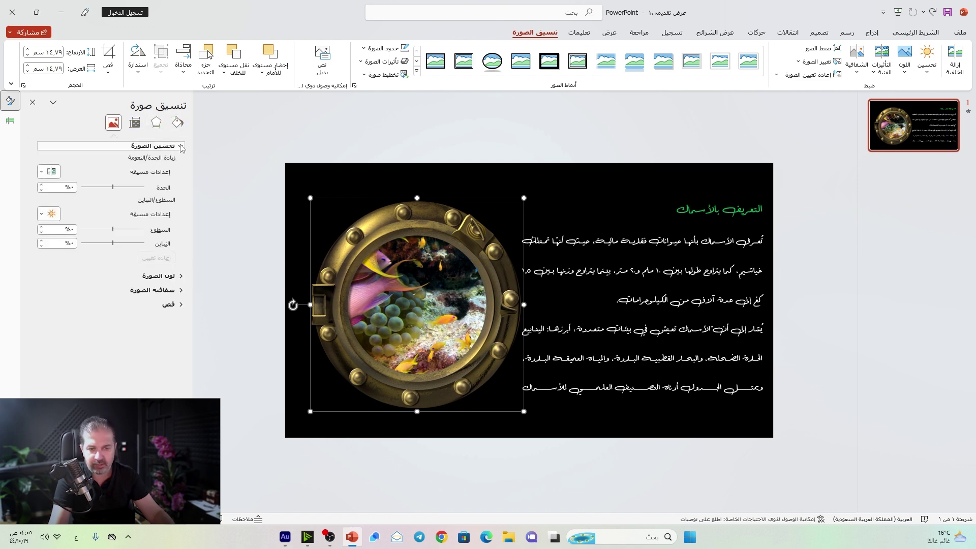
click(173, 276)
click(46, 345)
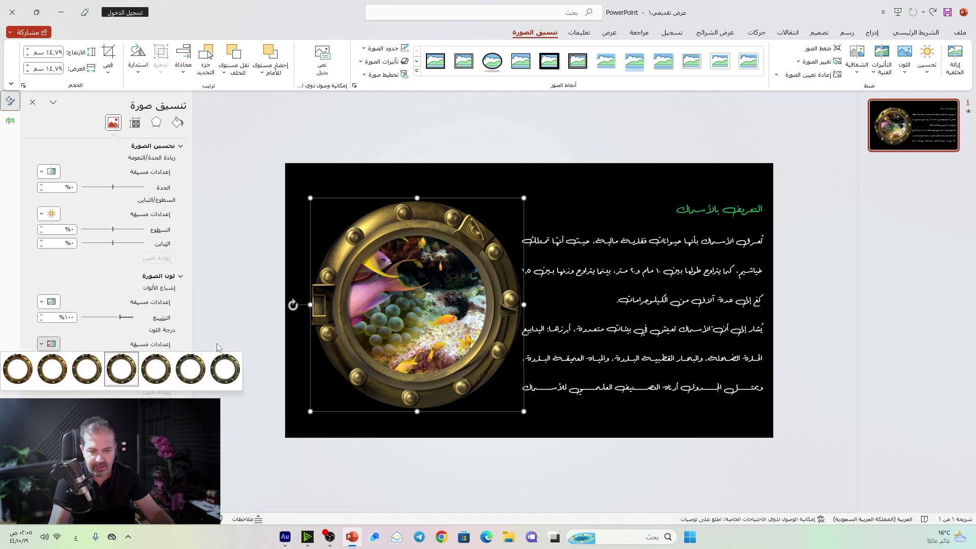
click(220, 367)
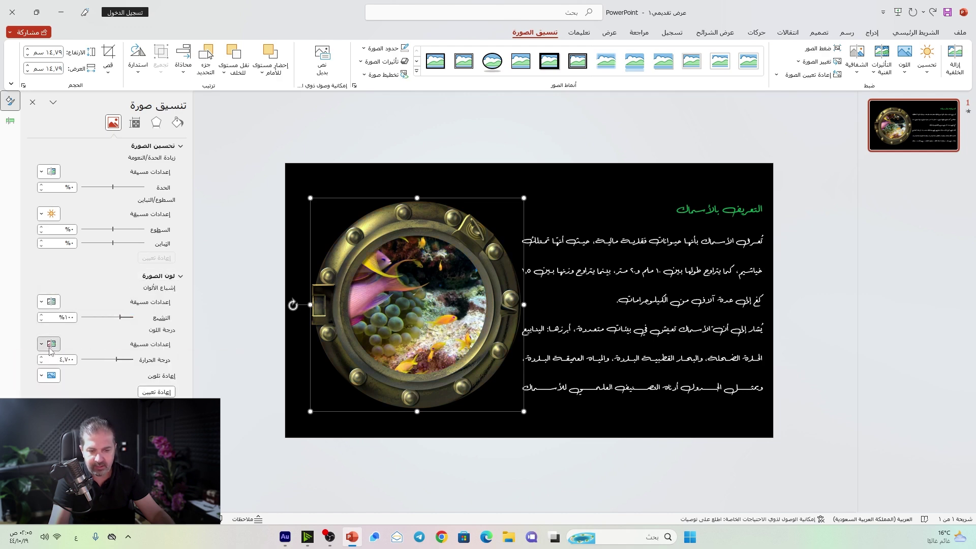
click(41, 344)
click(41, 345)
click(41, 376)
click(229, 438)
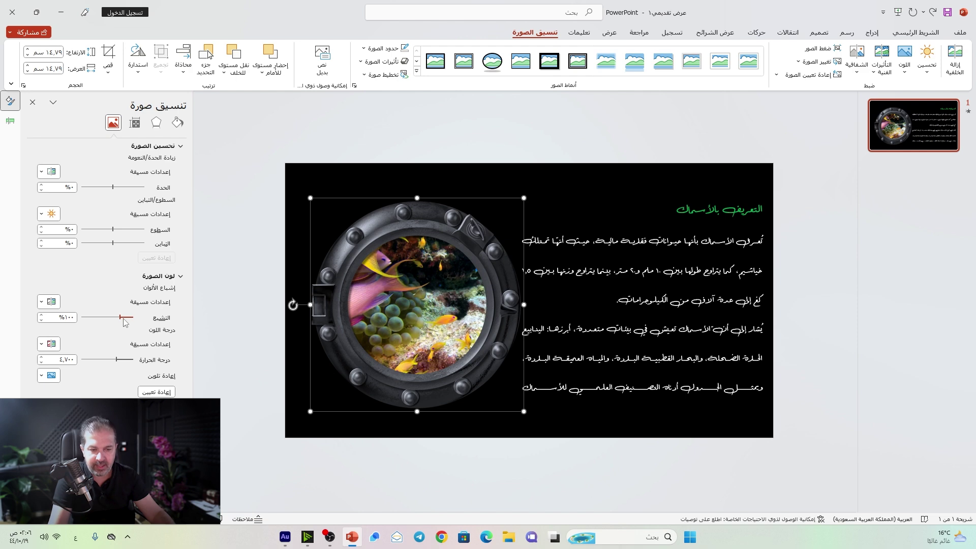
Sharpen the porthole frame by 50% and lower its contrast to about -33%.
click(49, 173)
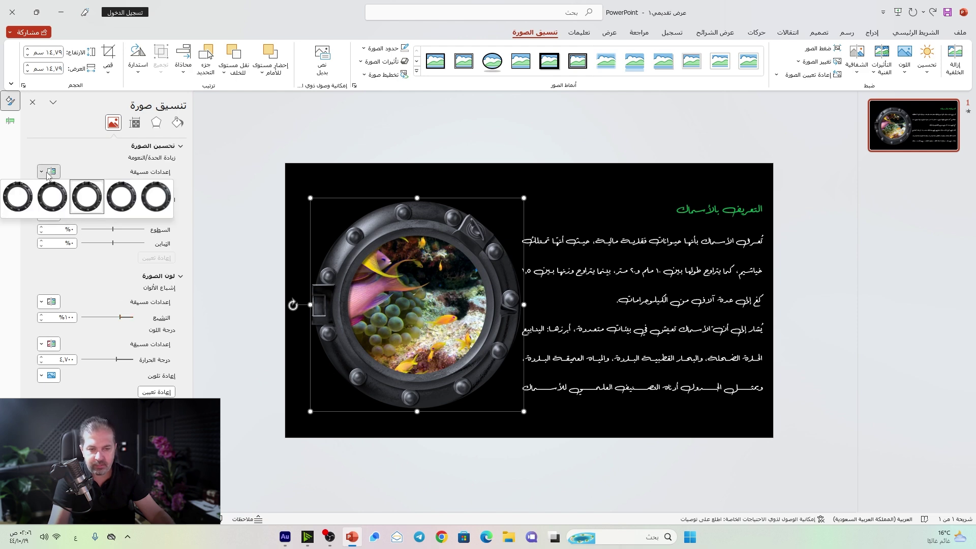
click(21, 193)
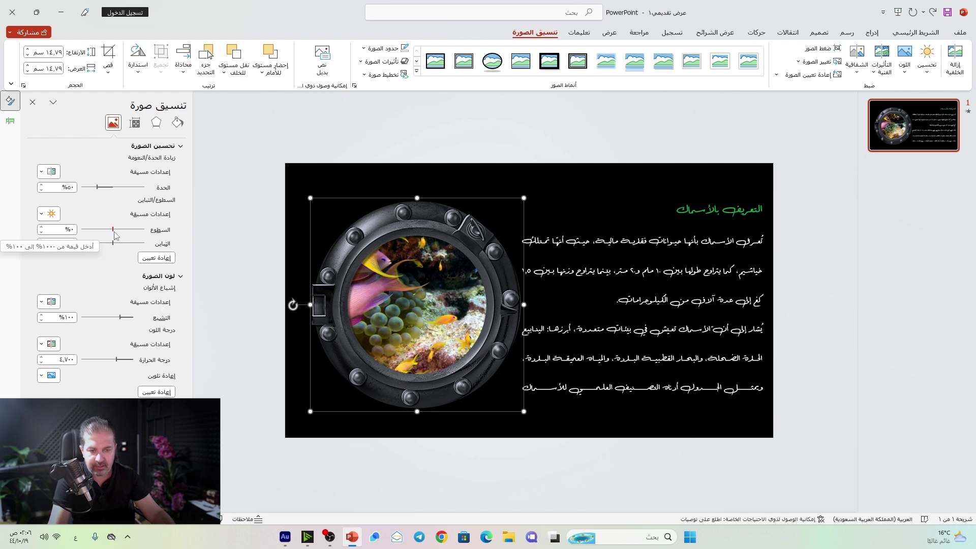
drag(114, 244, 104, 242)
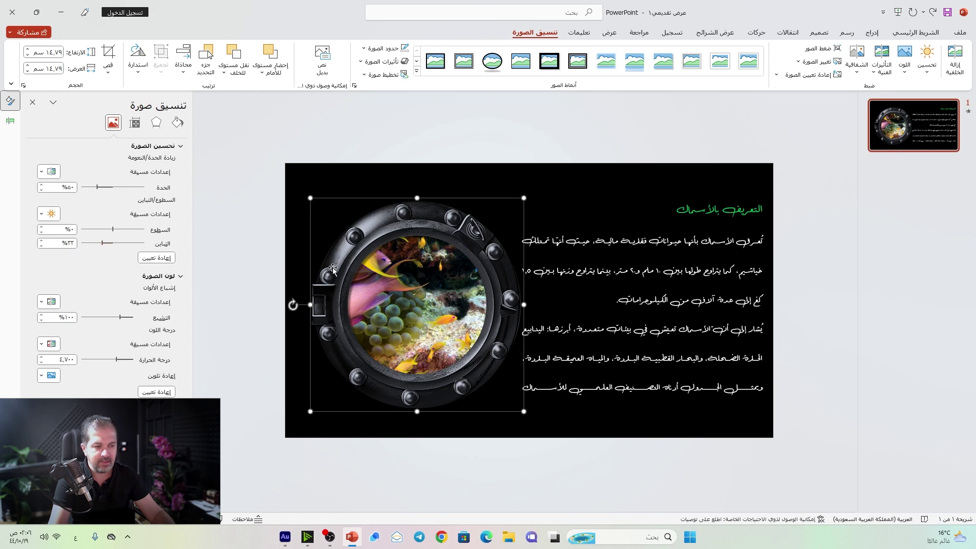
click(249, 292)
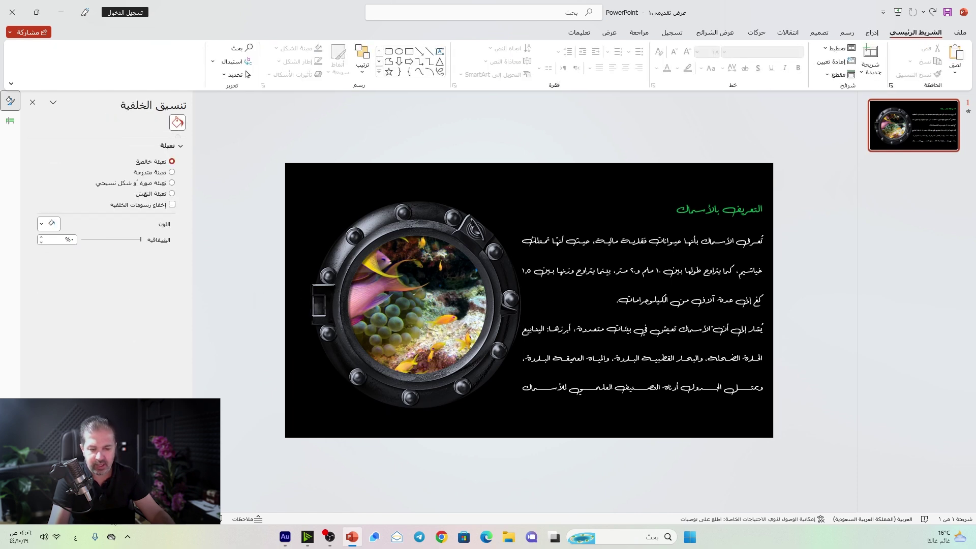
key(F5)
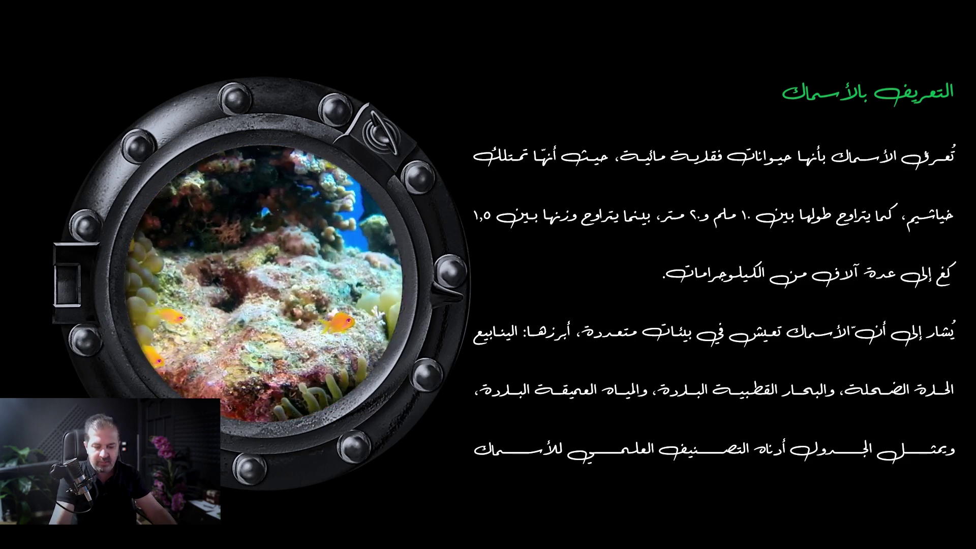
key(Escape)
click(361, 272)
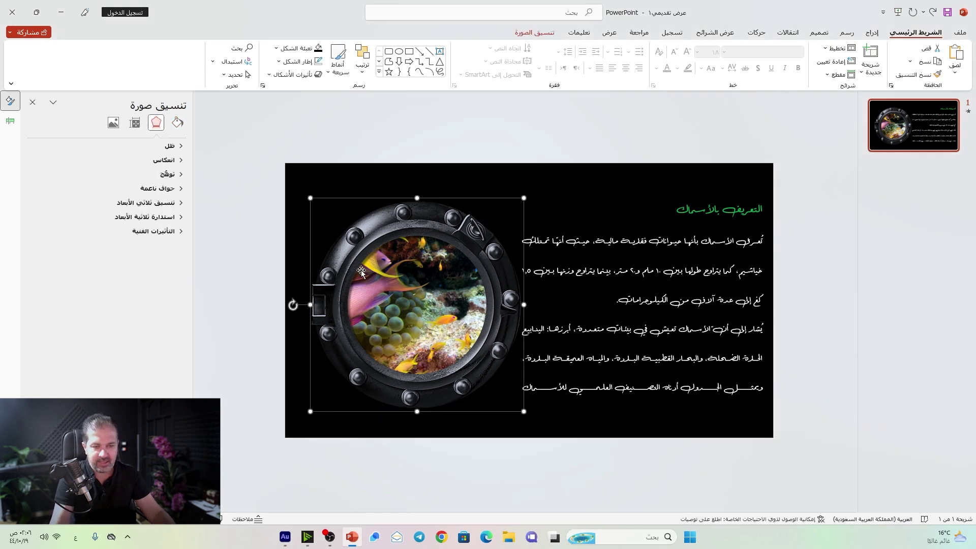
Open the Animation Pane and select the video's motion path animation to preview it.
click(10, 121)
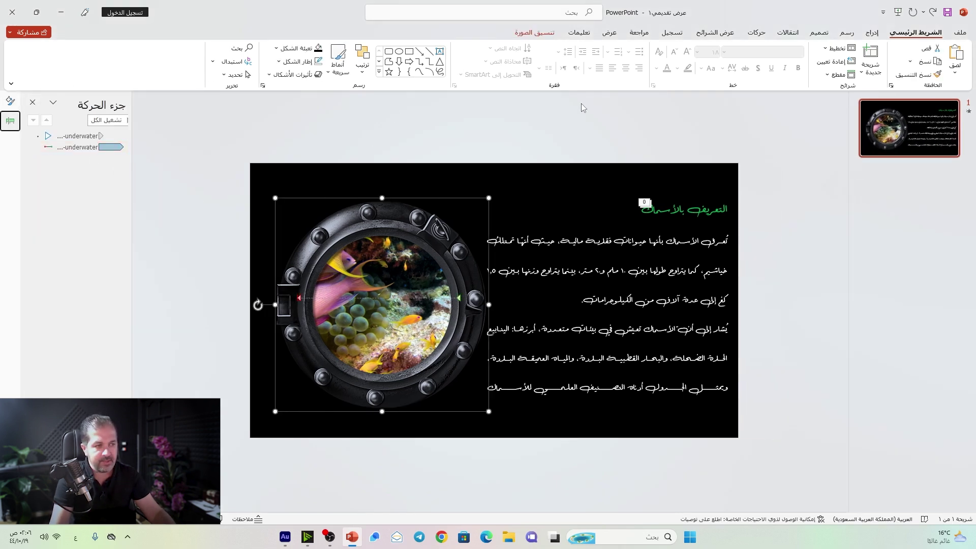
click(757, 32)
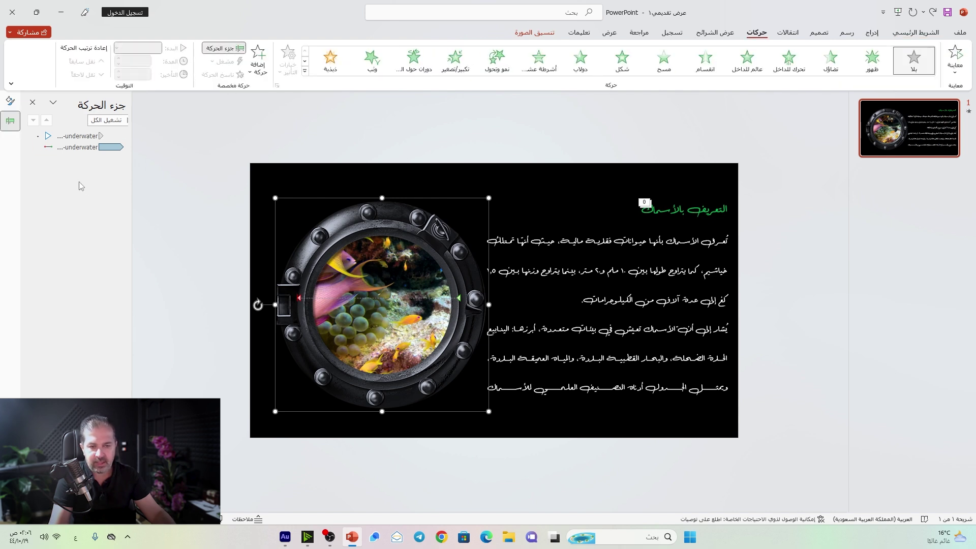
click(80, 146)
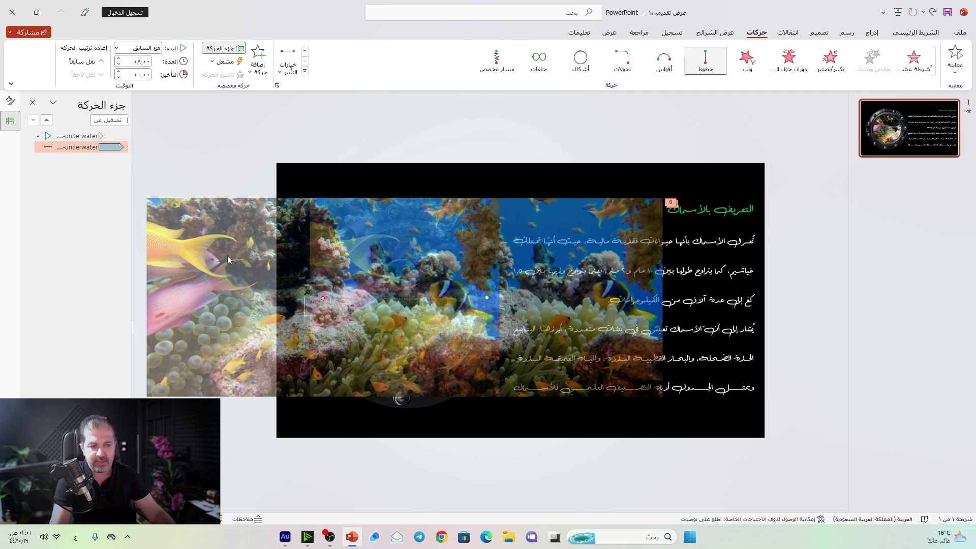
click(113, 524)
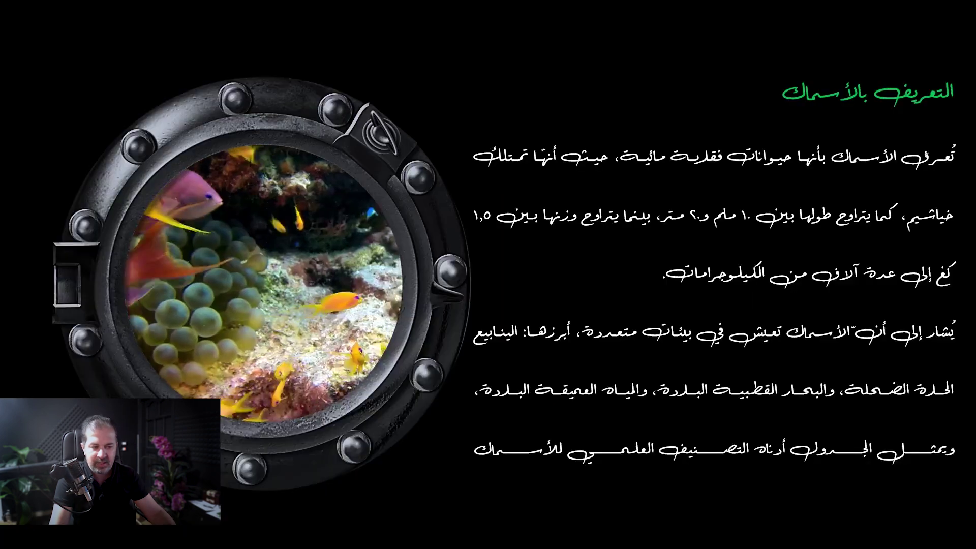